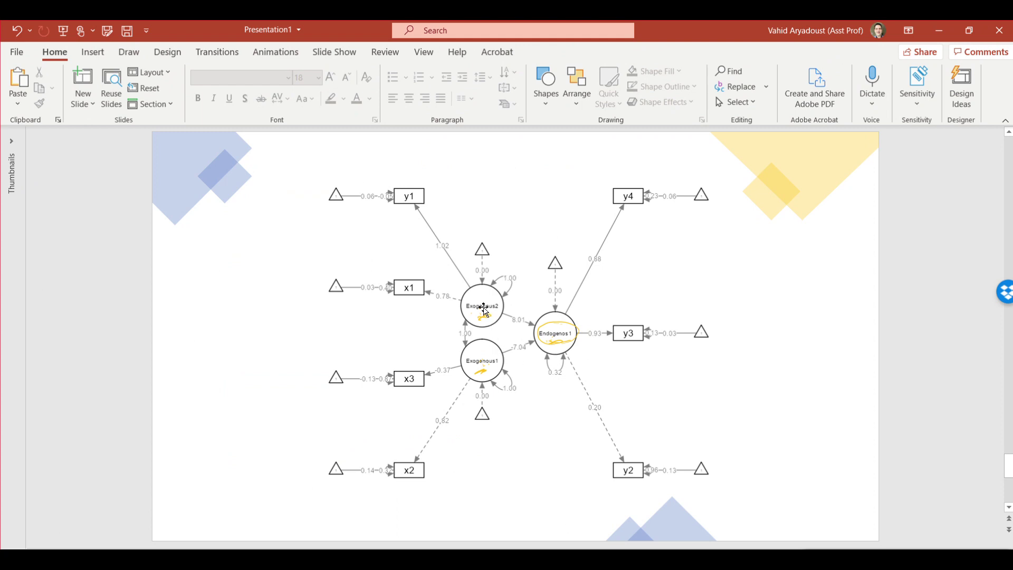
Step: Scroll through the path-diagram slides, then switch back to the jamovi SEM analysis
scroll(544, 375, down, 1)
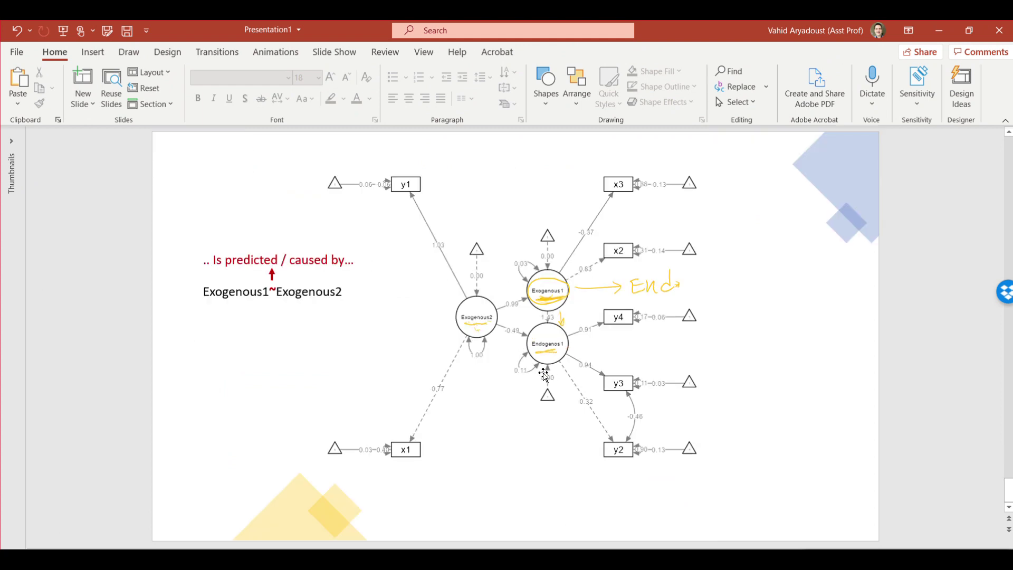
scroll(543, 375, up, 1)
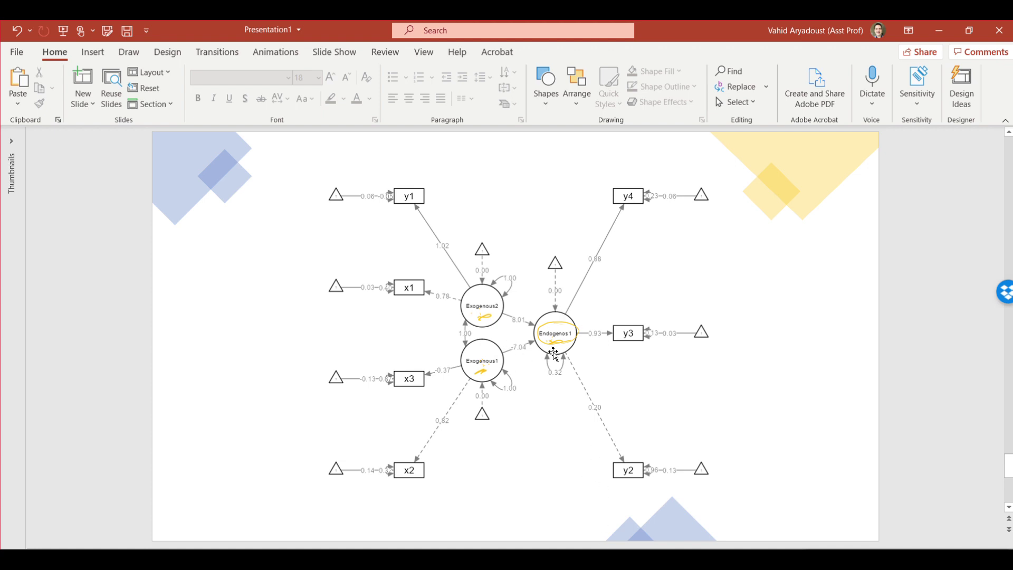
key(alt+Tab)
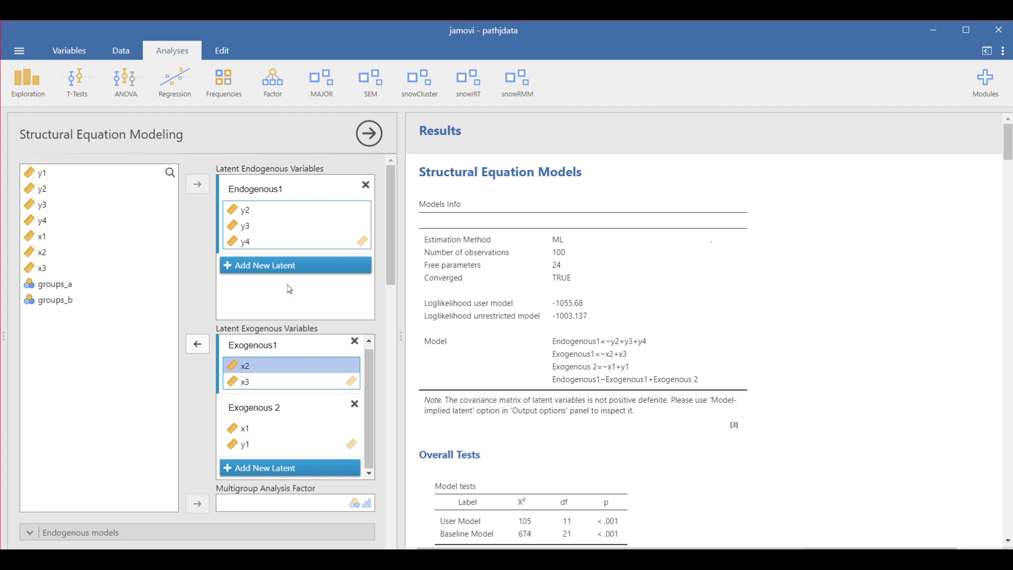
click(267, 190)
click(247, 215)
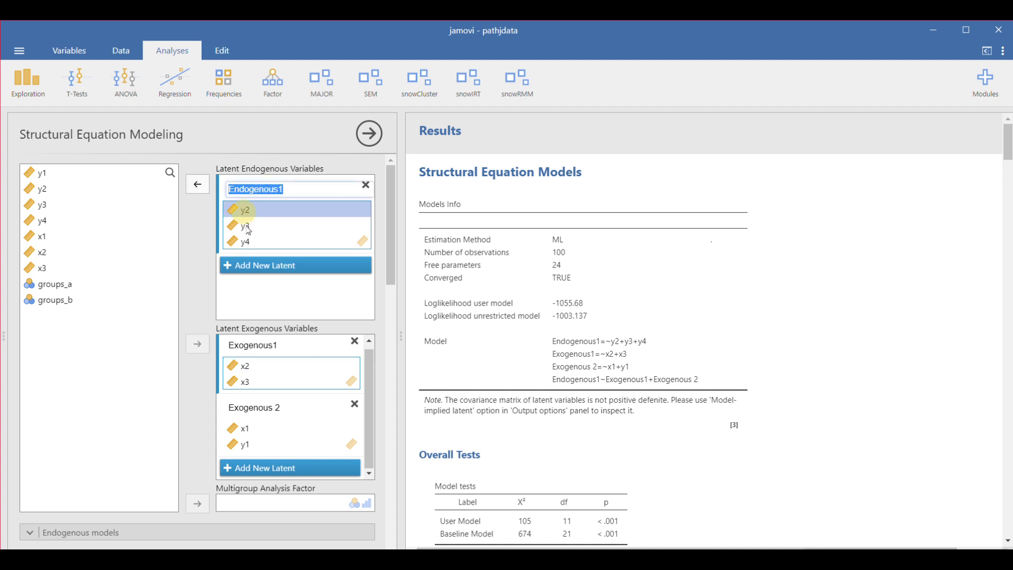
click(246, 227)
click(253, 246)
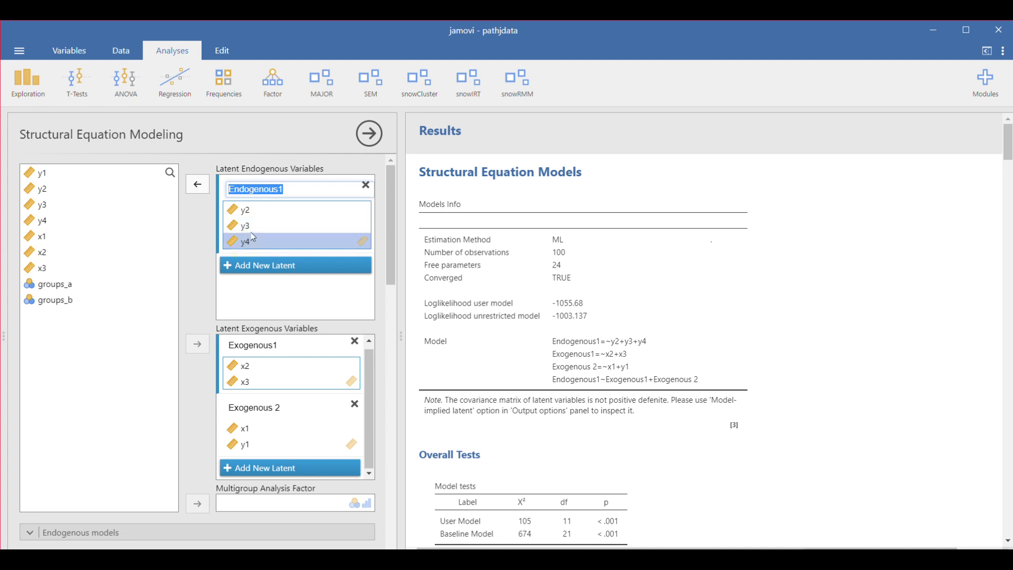
click(291, 190)
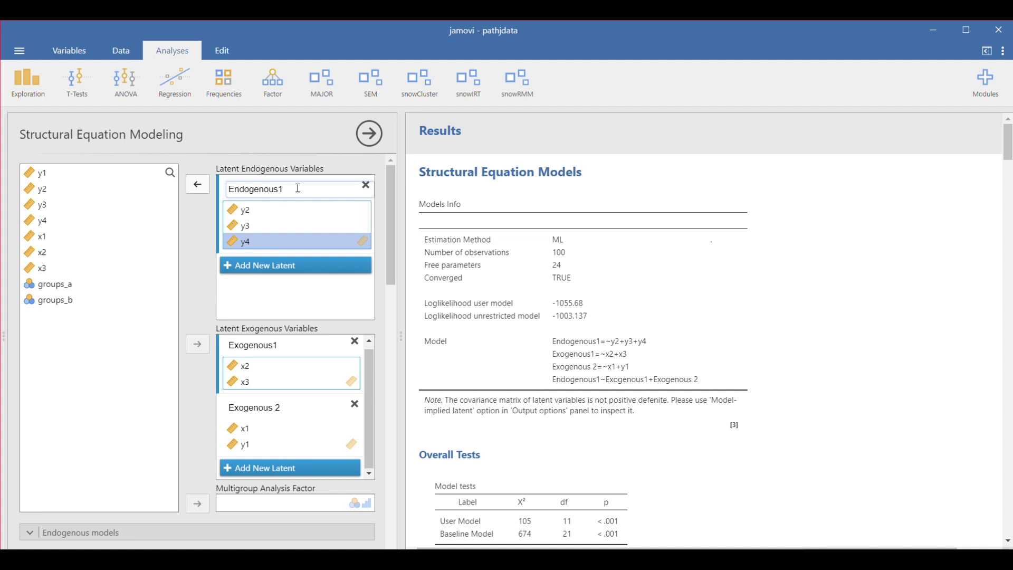
drag(291, 191, 228, 189)
click(206, 314)
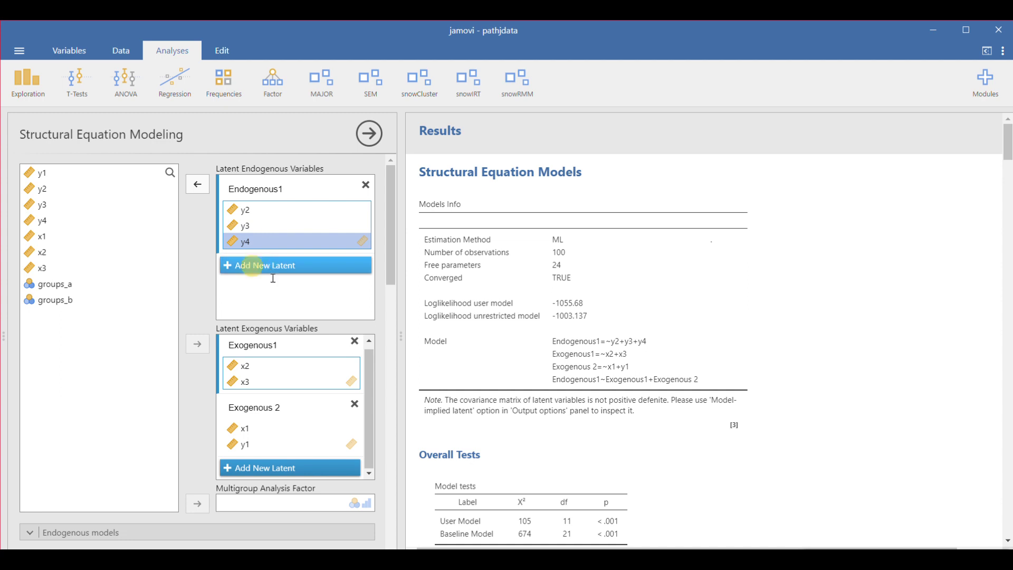
click(255, 270)
click(292, 267)
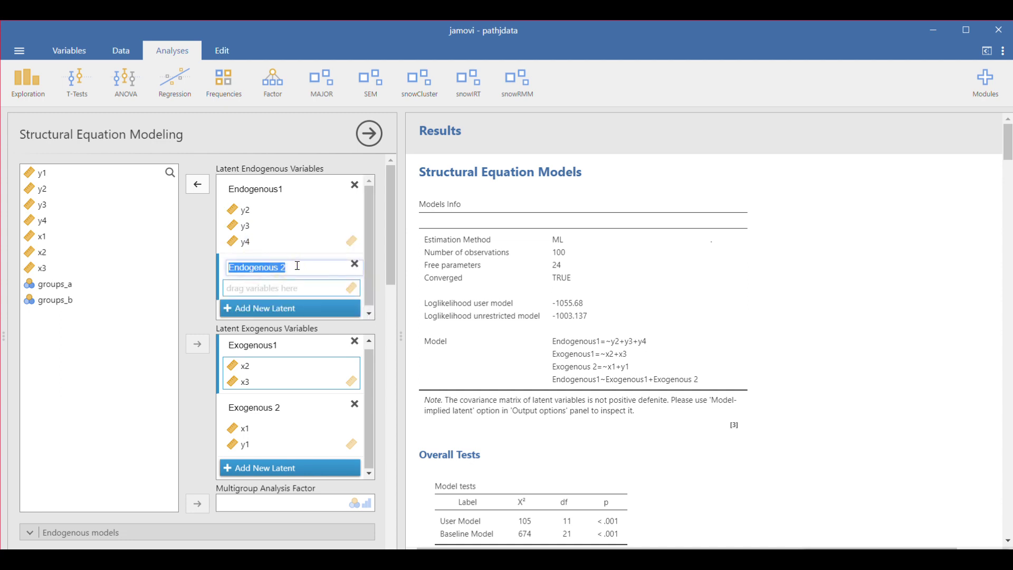
click(274, 291)
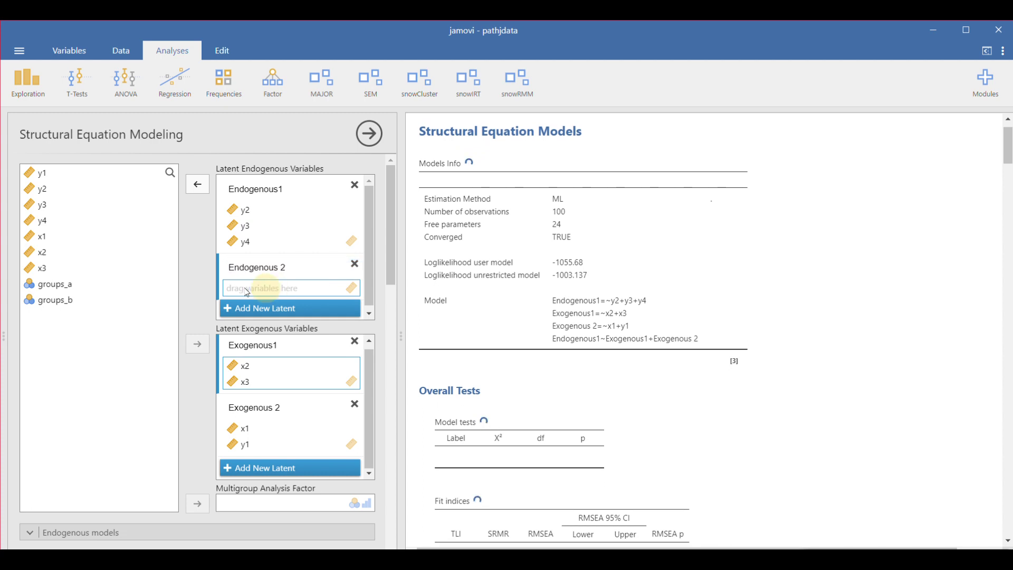
click(354, 264)
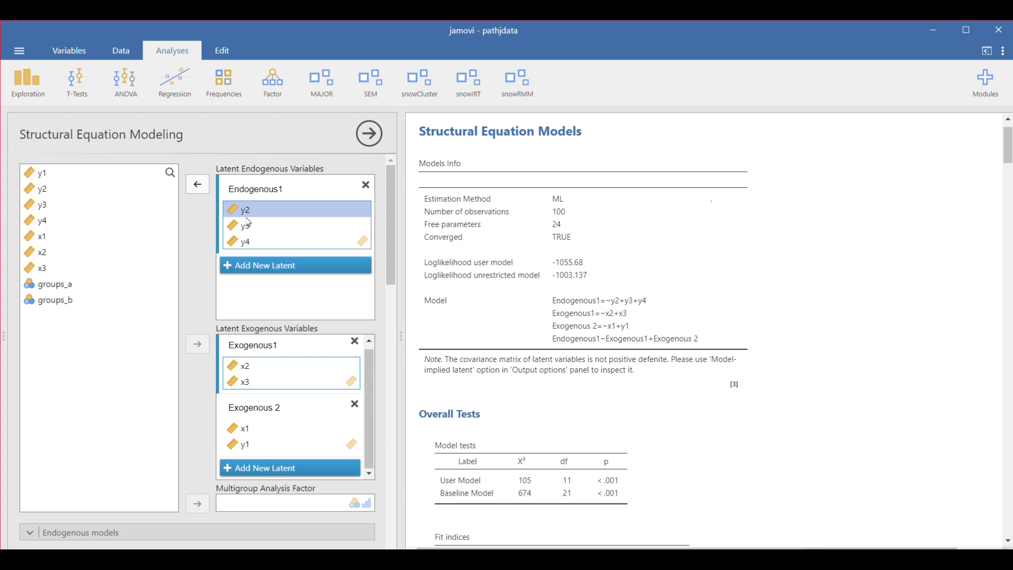
Step: Assign indicators x2 and x3 to the Exogenous1 latent
scroll(290, 277, down, 1)
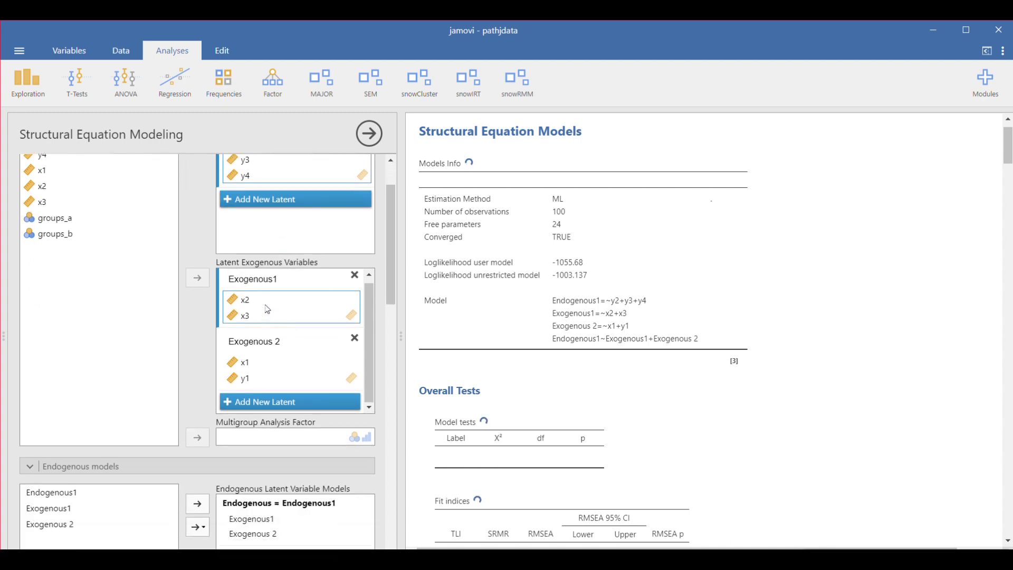
click(289, 280)
click(283, 342)
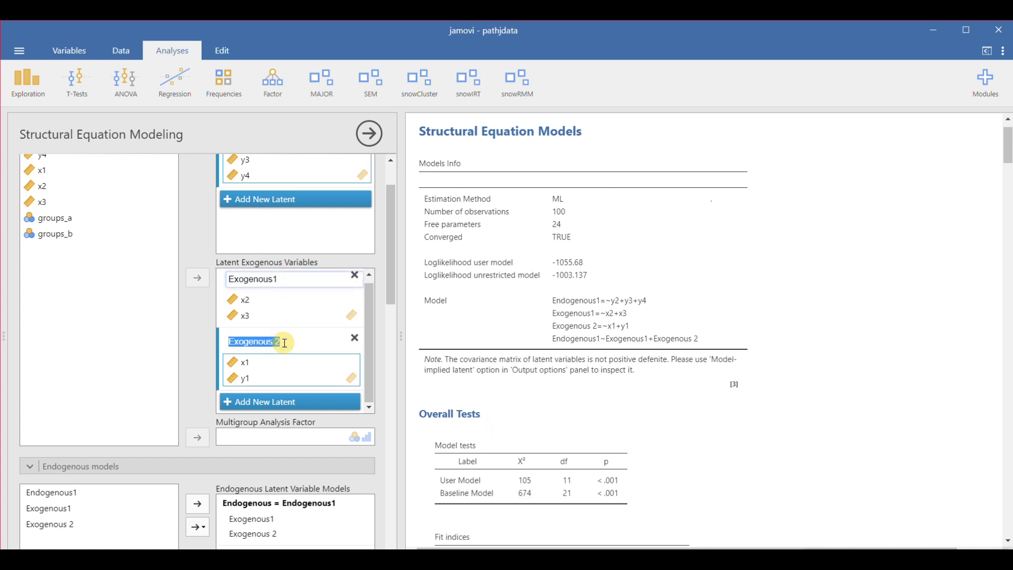
click(274, 282)
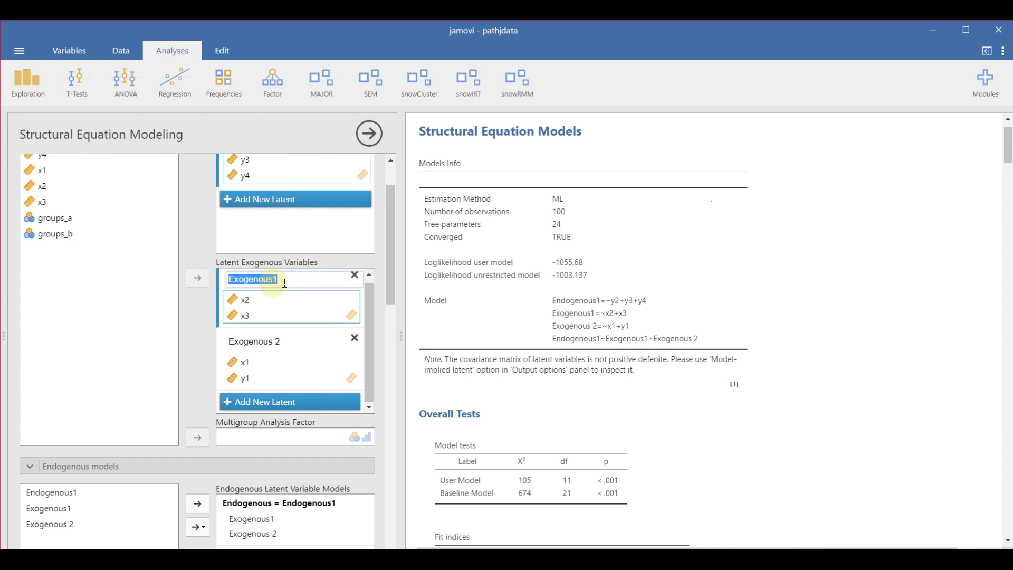
click(250, 317)
click(247, 300)
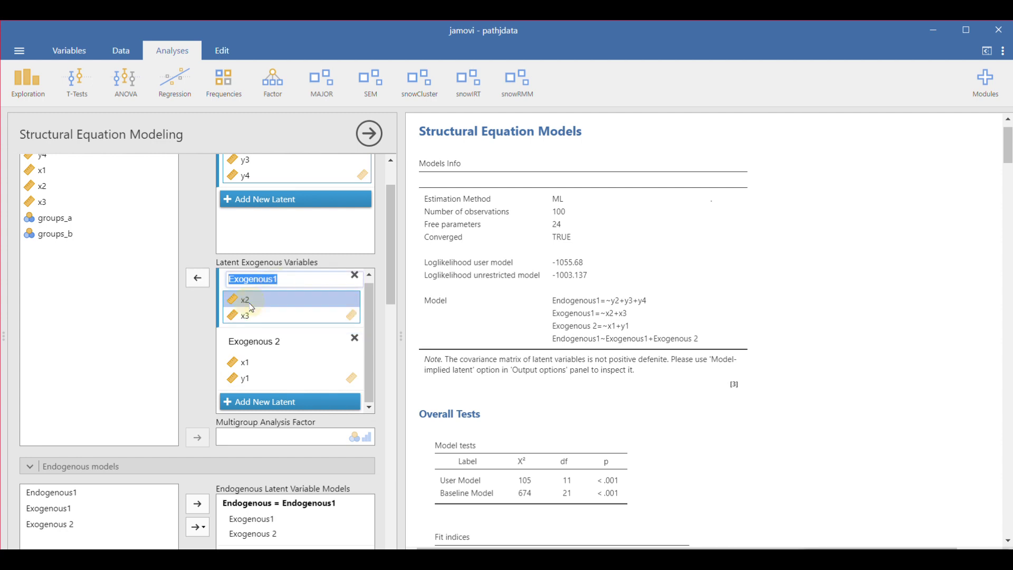
drag(41, 187, 255, 306)
drag(41, 202, 263, 330)
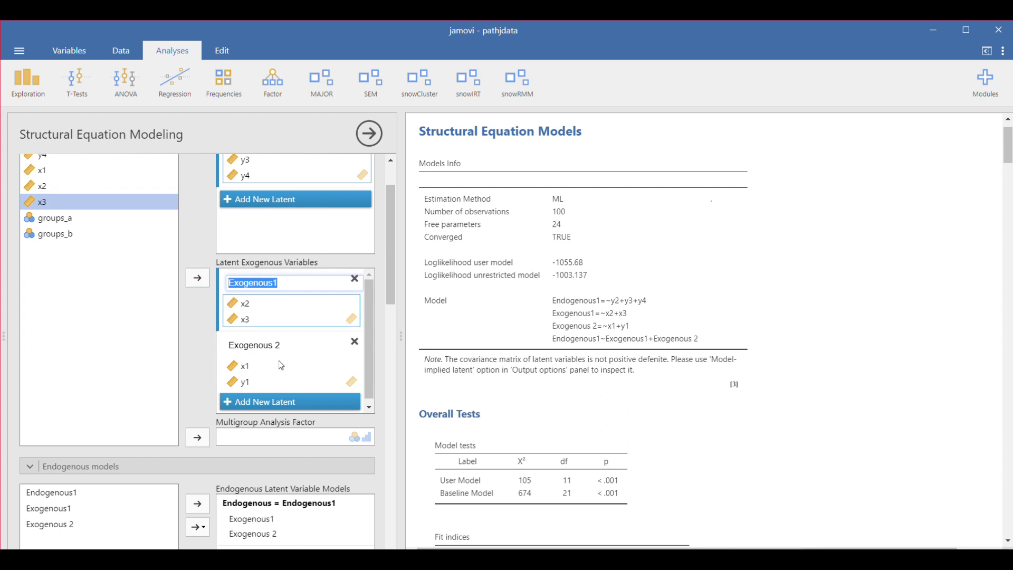
Step: Assign indicators x1 and y1 to the Exogenous 2 latent, then return to PowerPoint
click(259, 345)
scroll(259, 369, up, 2)
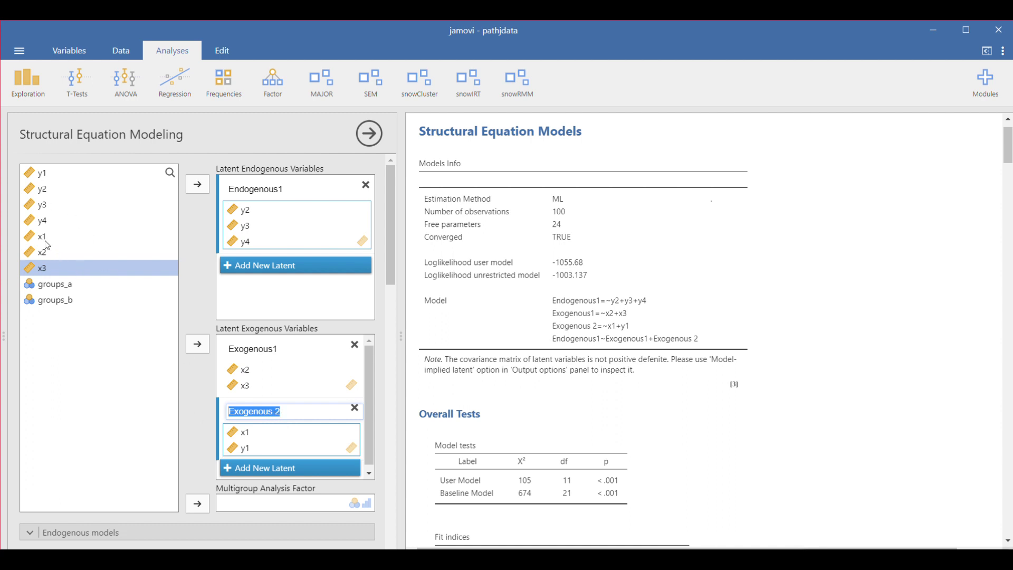
drag(42, 236, 248, 436)
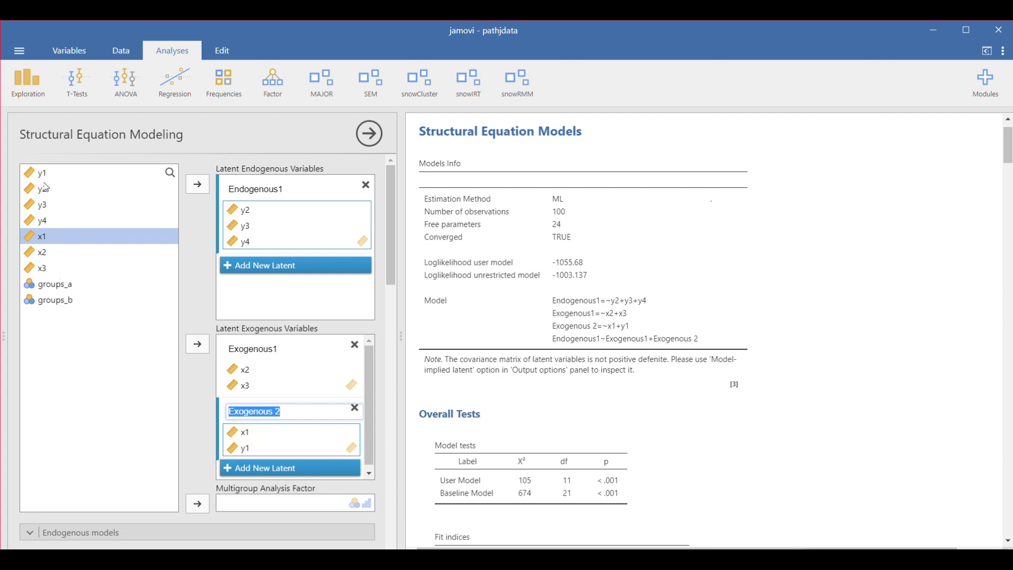
drag(42, 173, 267, 455)
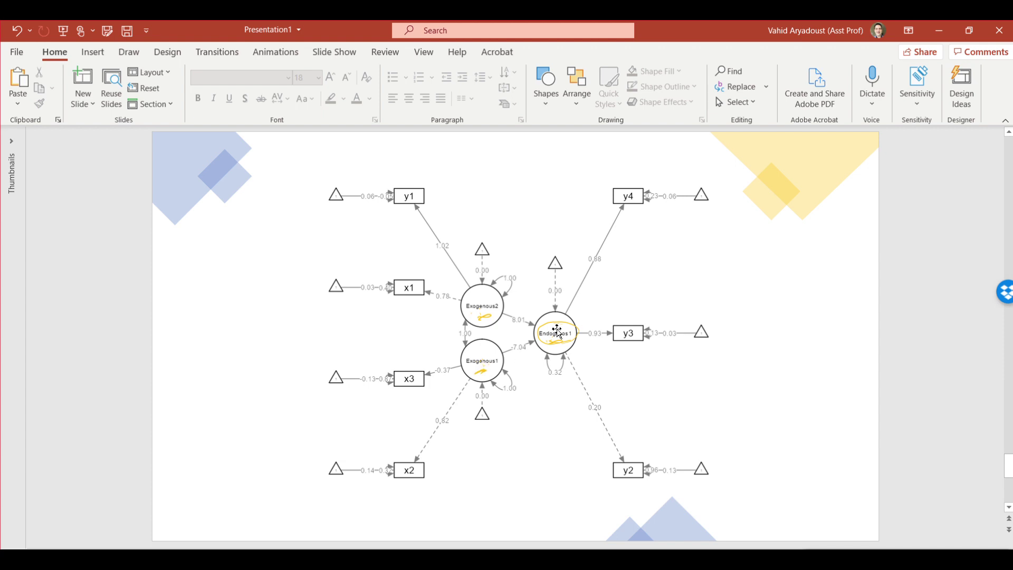
Step: In jamovi, scroll to the path diagram (Betas paths, Tree-like layout, Exog. left) and its settings
key(alt+Tab)
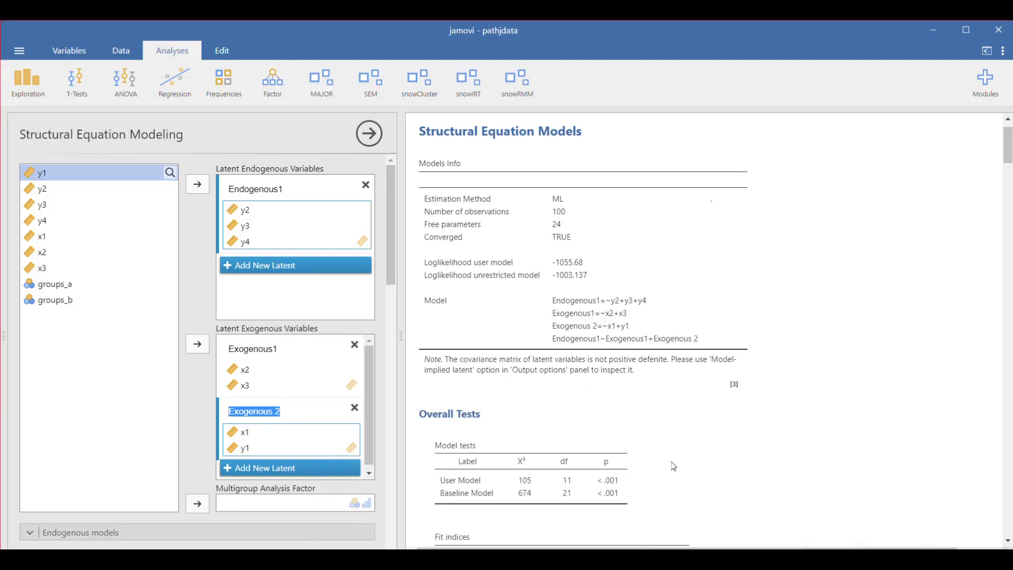
scroll(849, 397, down, 15)
scroll(863, 383, down, 10)
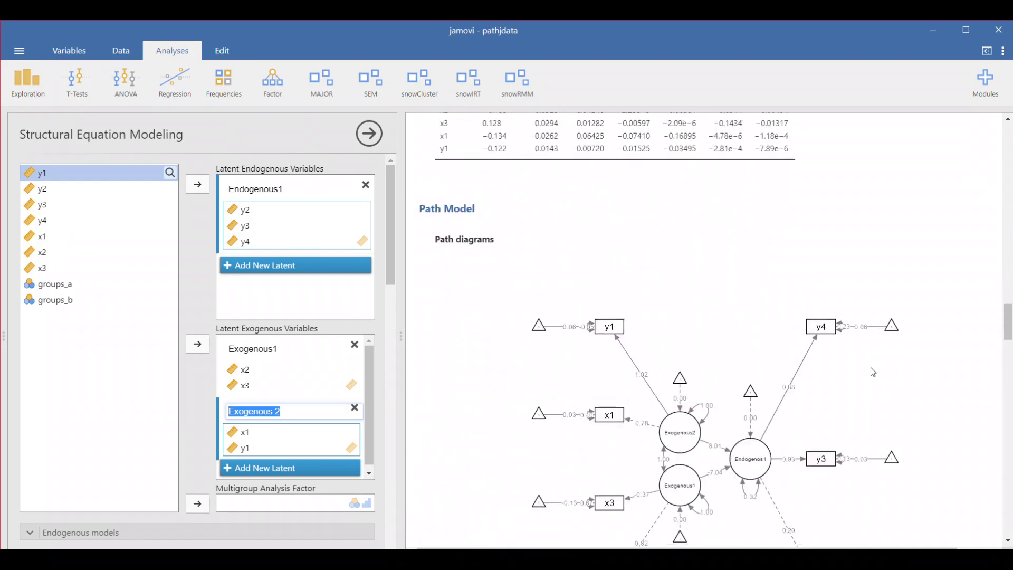
scroll(871, 376, up, 4)
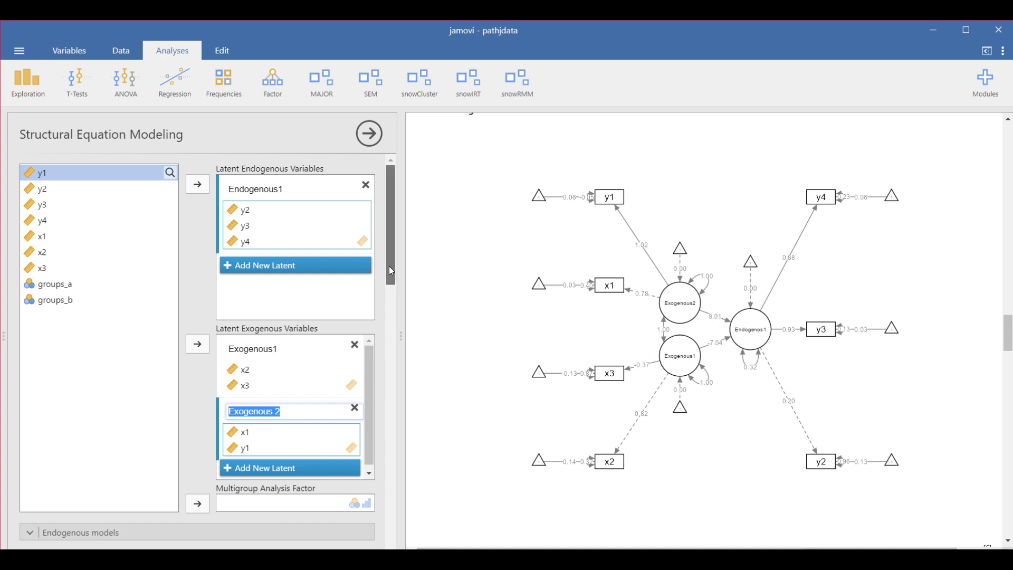
drag(388, 266, 386, 549)
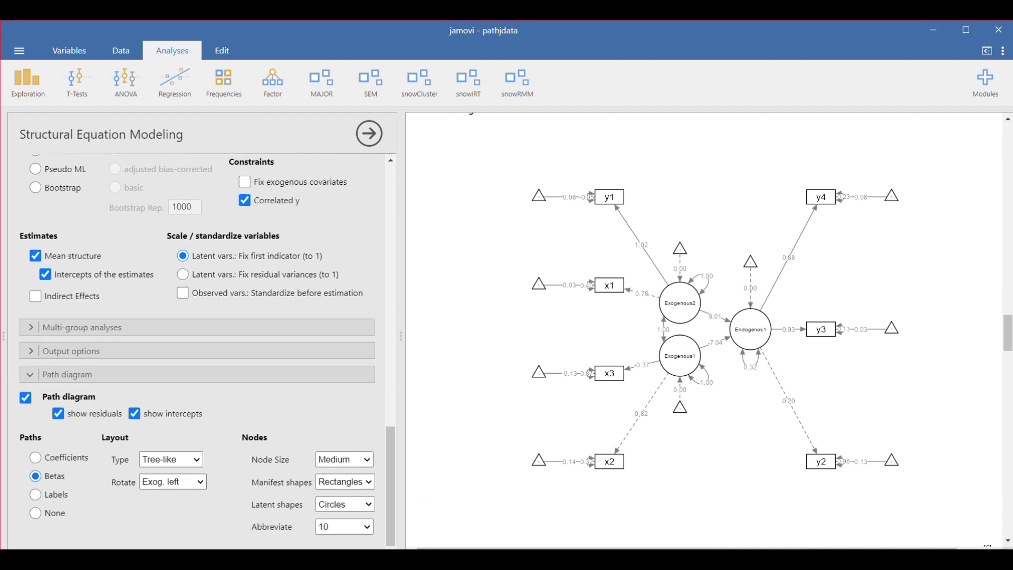
click(35, 458)
click(36, 476)
scroll(289, 321, up, 10)
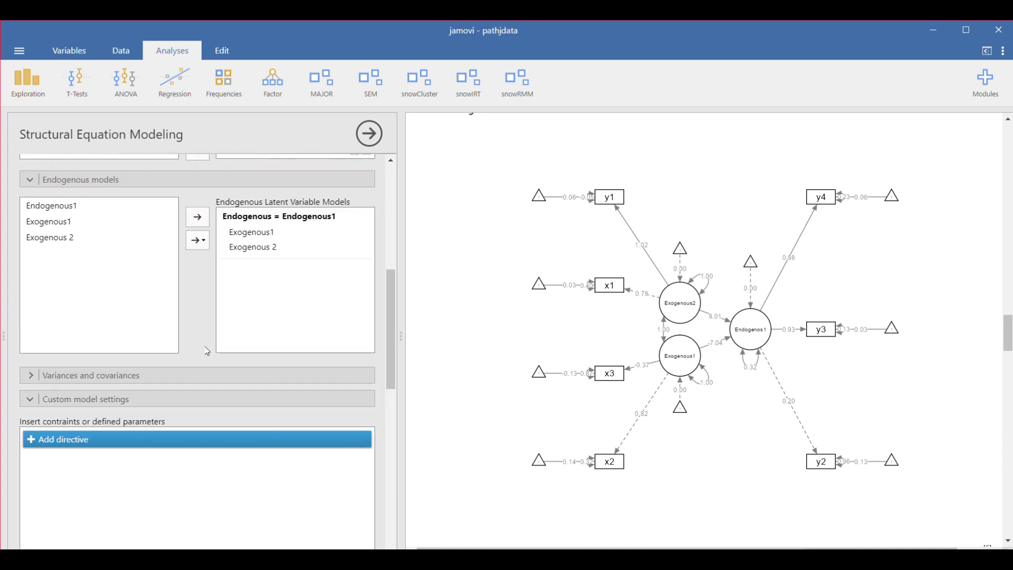
Step: Under Variances and covariances, add the y4–y2 pair to the selected covariance pairs
click(104, 381)
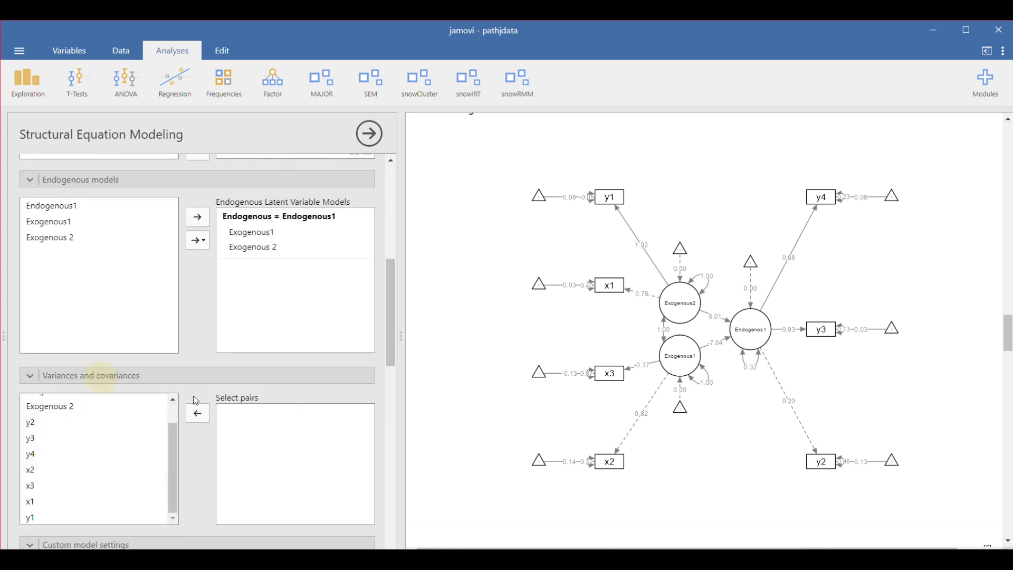
mouse_move(171, 339)
mouse_down()
mouse_move(178, 302)
mouse_move(175, 349)
mouse_up()
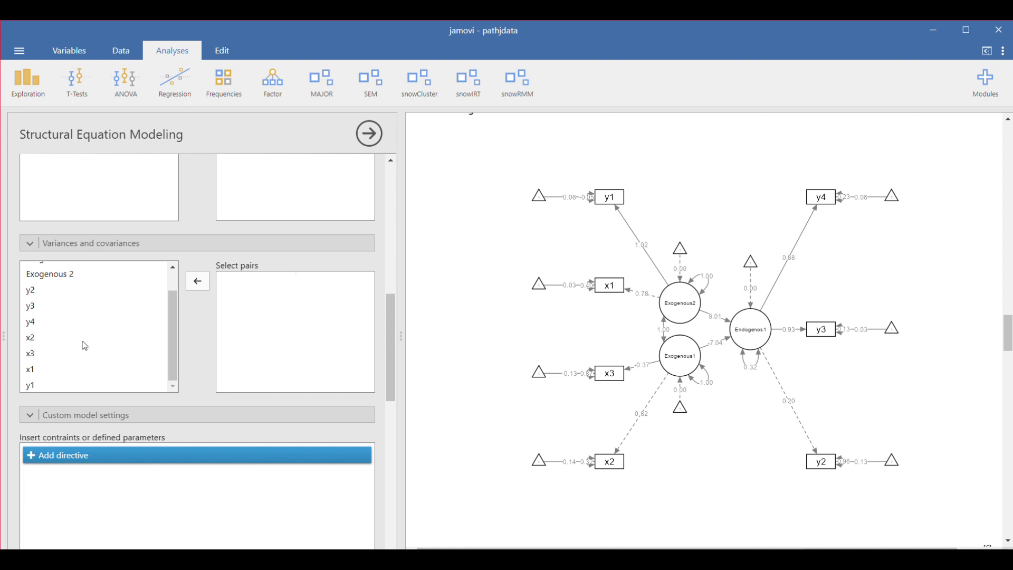
click(33, 324)
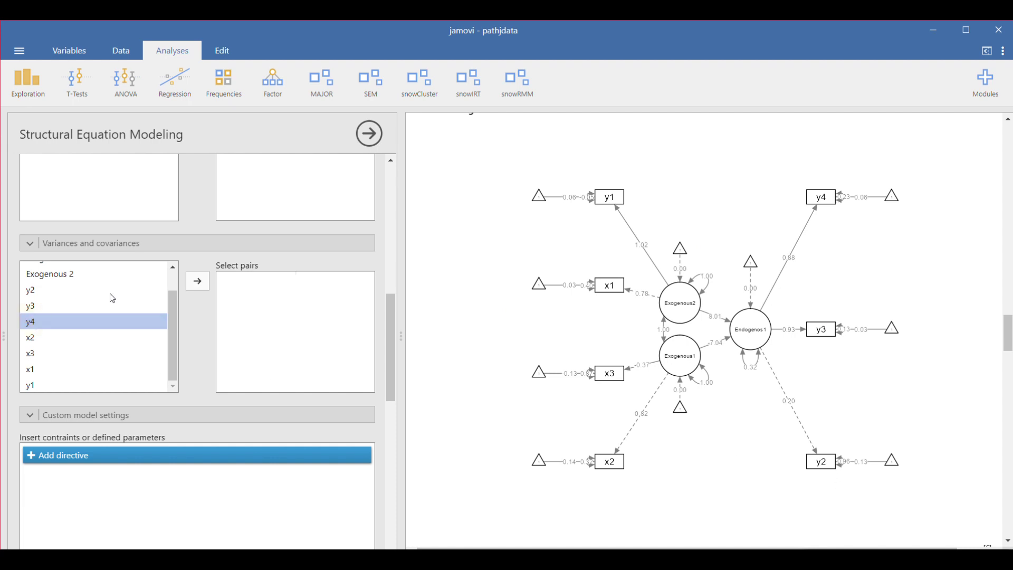
ctrl+click(34, 291)
click(201, 281)
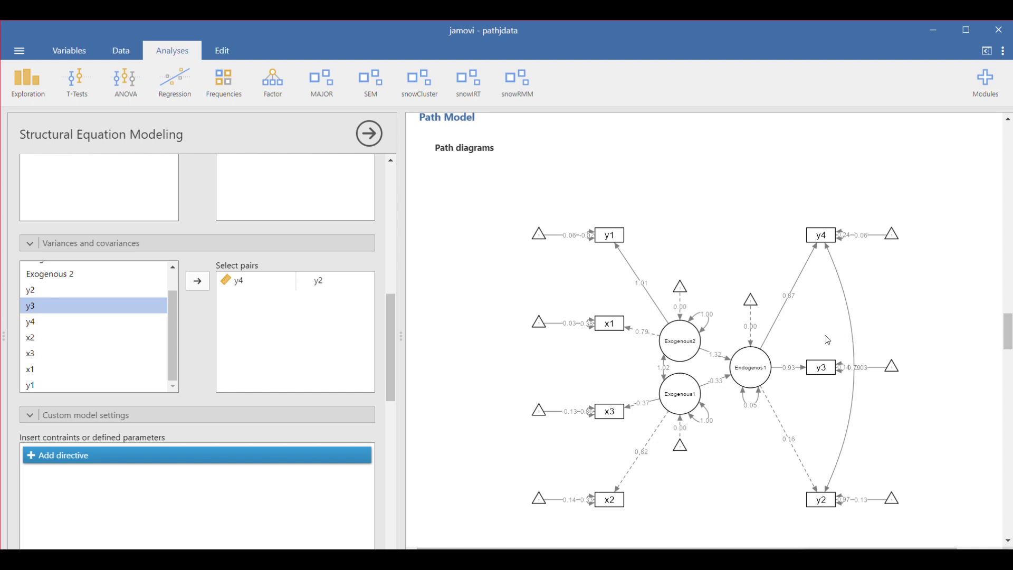
scroll(828, 341, up, 3)
scroll(828, 341, up, 2)
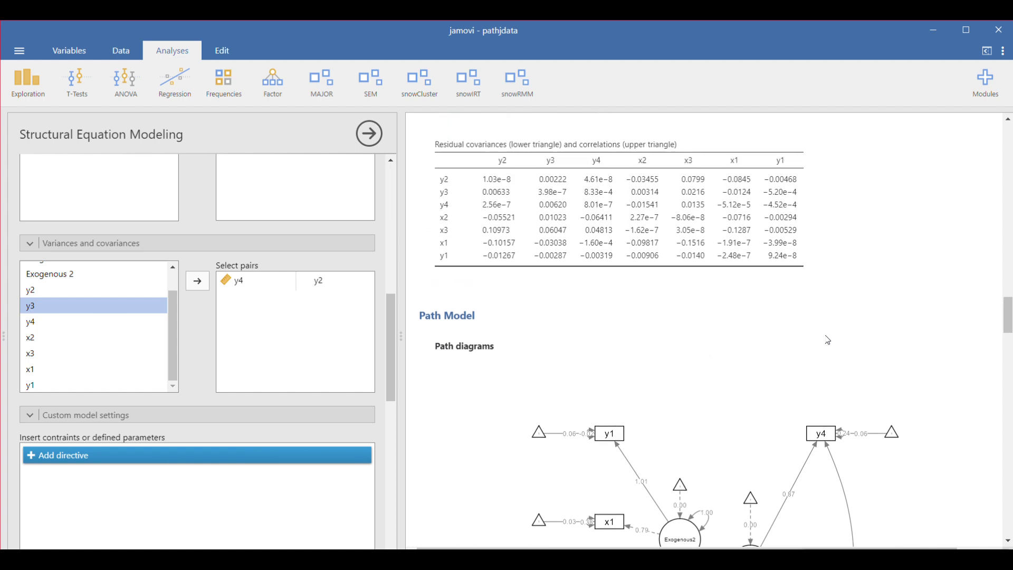
scroll(866, 334, up, 20)
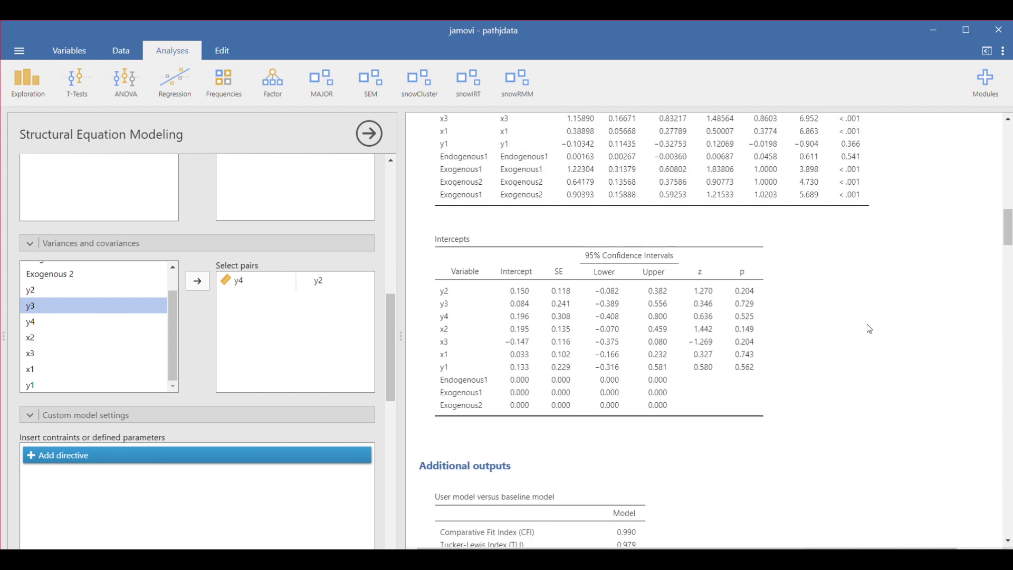
scroll(870, 329, up, 12)
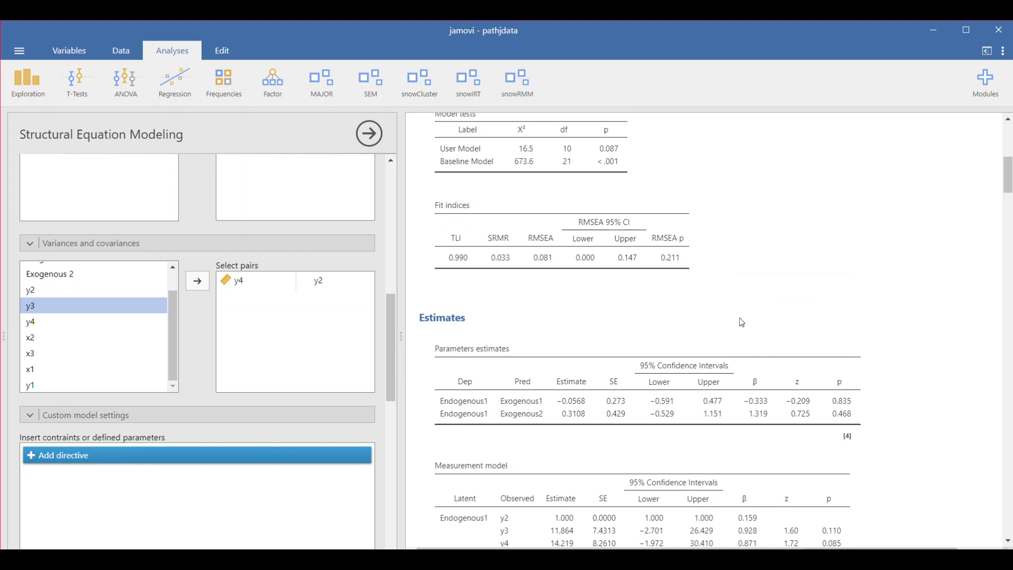
scroll(742, 322, up, 5)
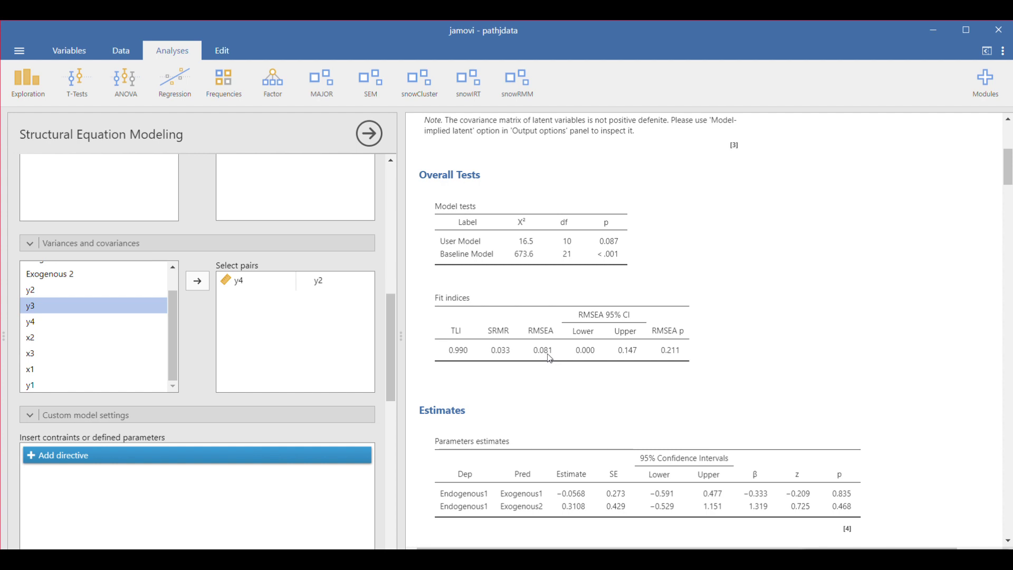
scroll(547, 360, down, 3)
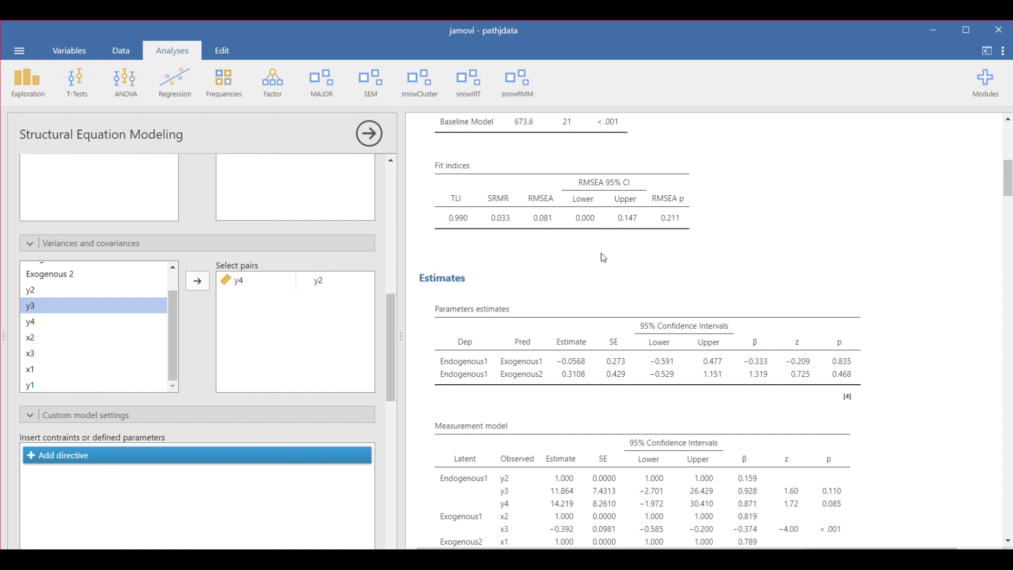
scroll(605, 257, down, 2)
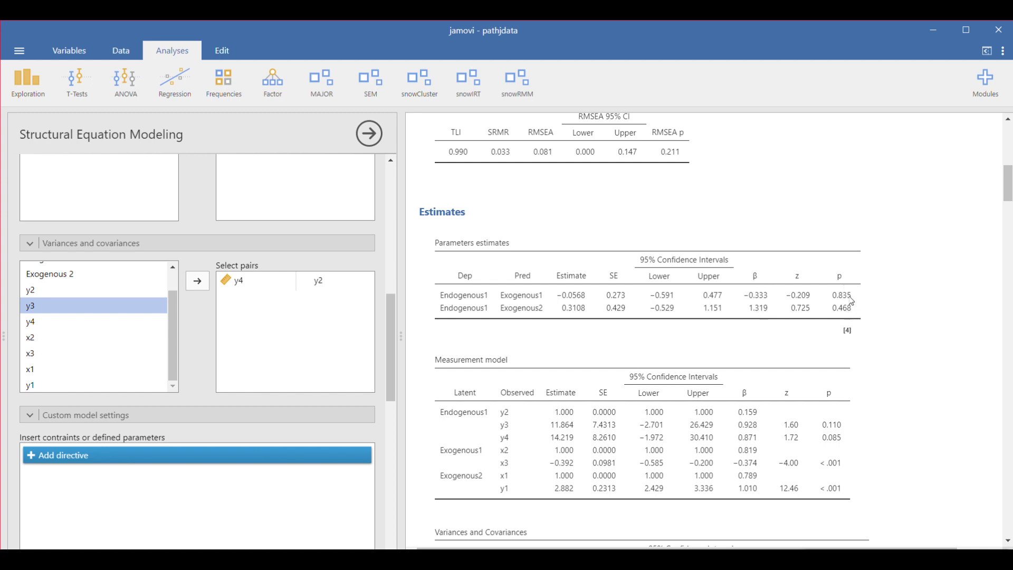
scroll(859, 376, down, 3)
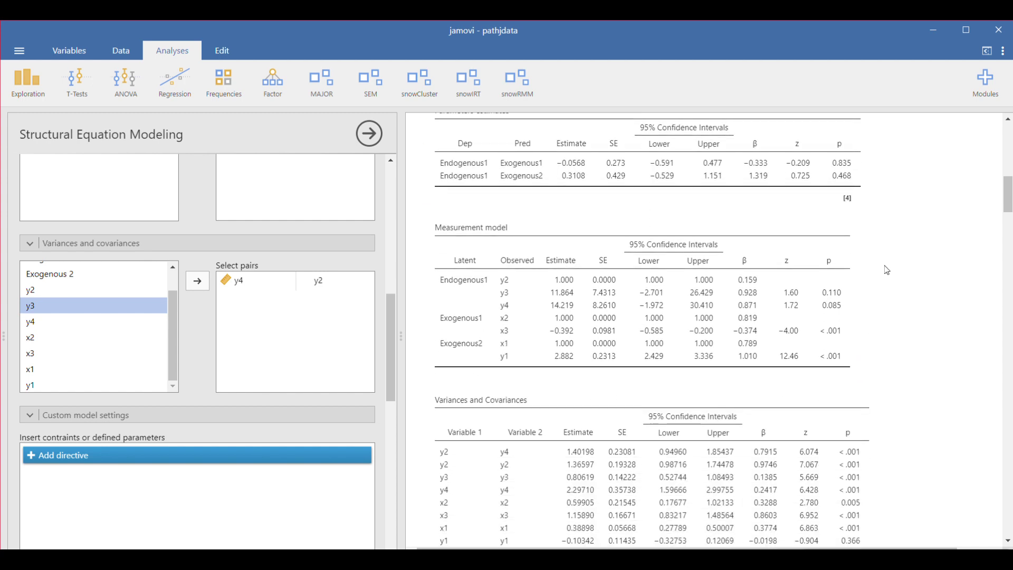
scroll(887, 271, up, 2)
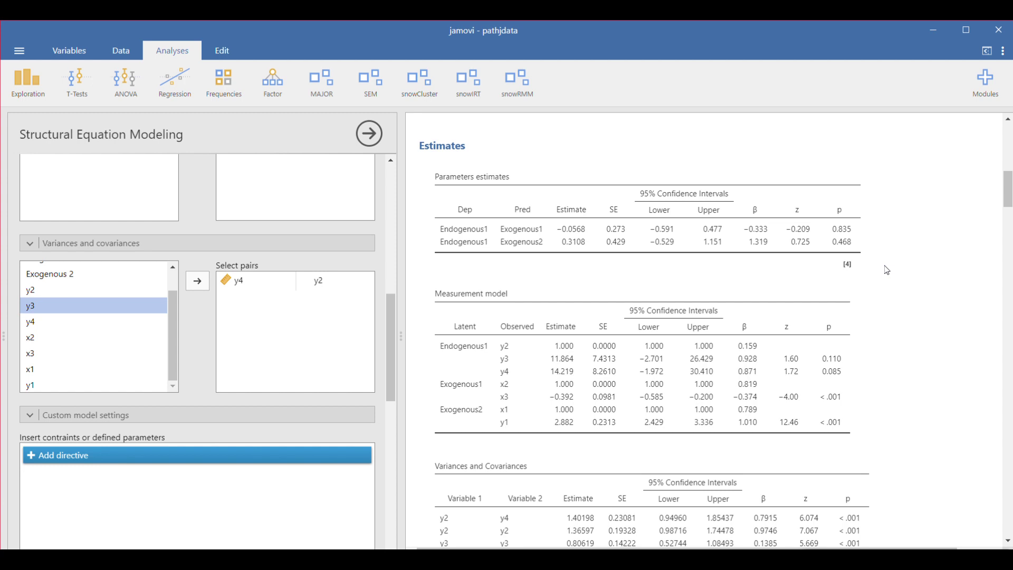
scroll(930, 302, down, 6)
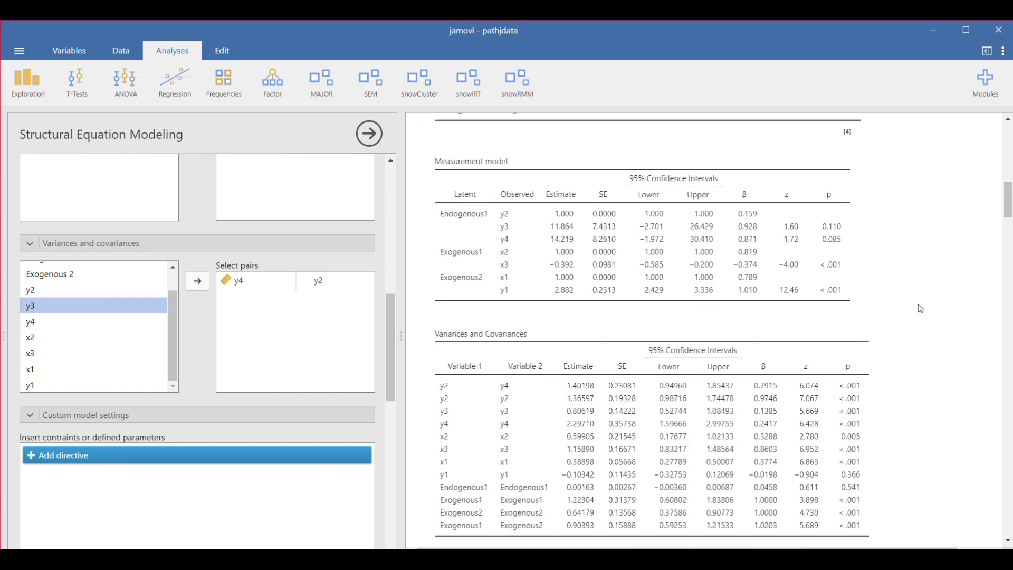
scroll(921, 308, down, 8)
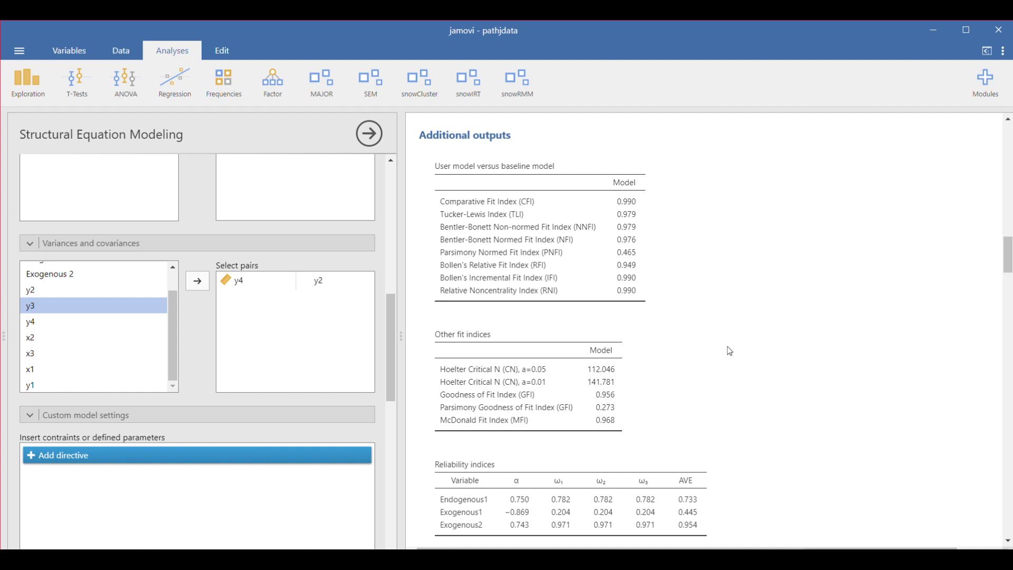
scroll(730, 352, down, 2)
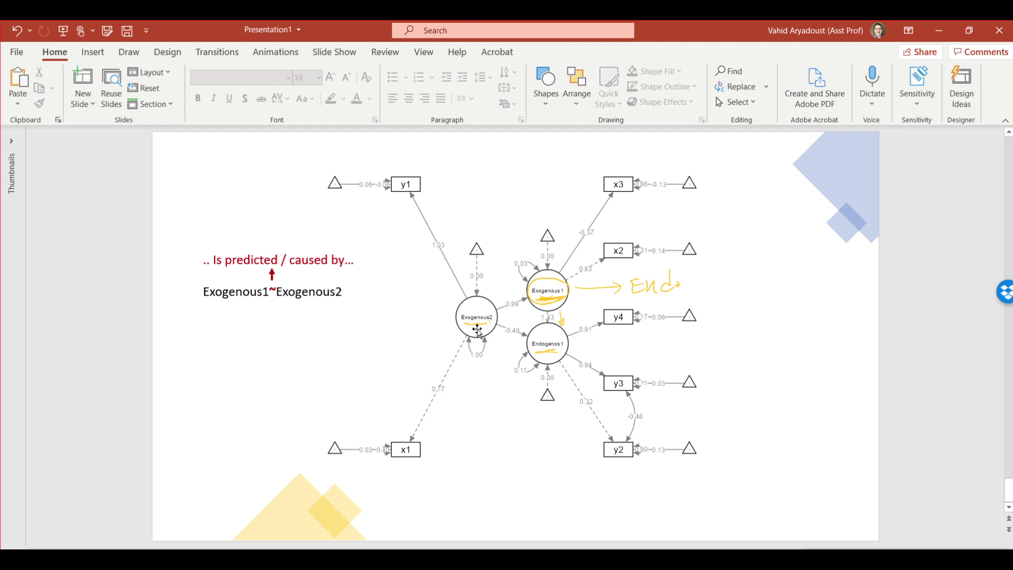
Step: Zoom into the slide and add more yellow ink under the Exogenous2 node
scroll(516, 373, up, 1)
scroll(516, 373, up, 1)
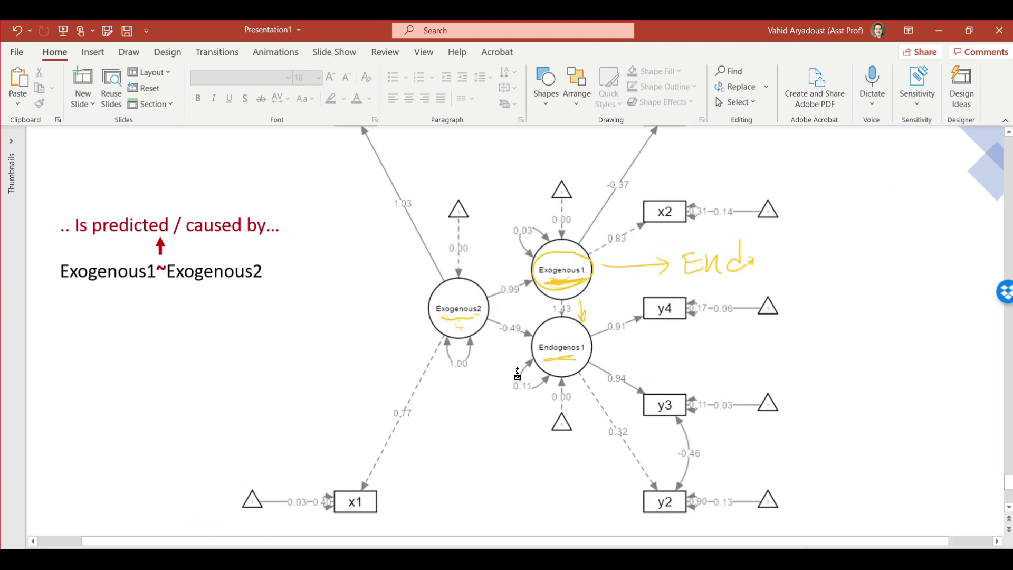
scroll(502, 374, up, 1)
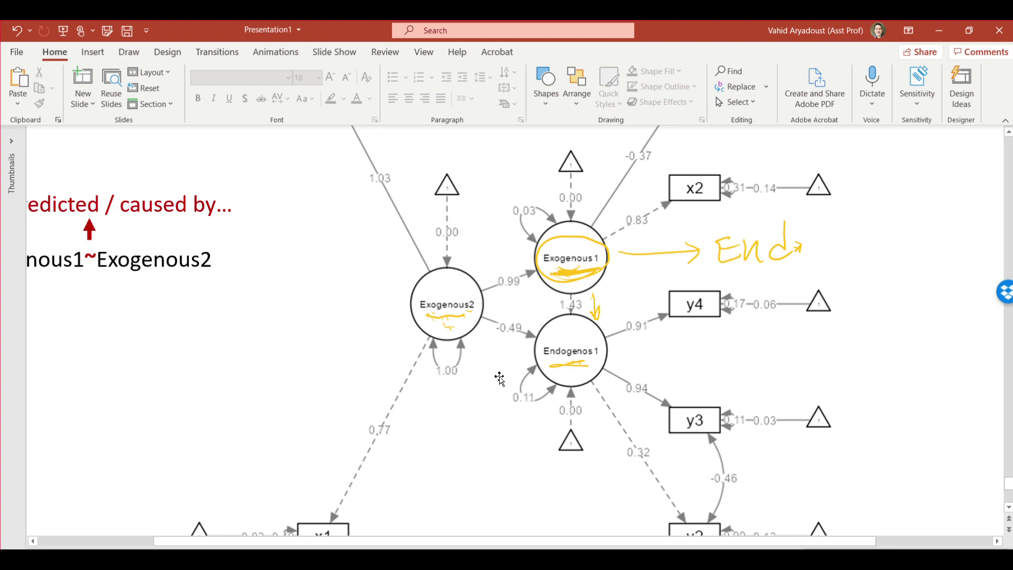
mouse_move(433, 315)
mouse_down()
mouse_move(465, 312)
mouse_move(447, 314)
mouse_up()
drag(577, 546, 466, 545)
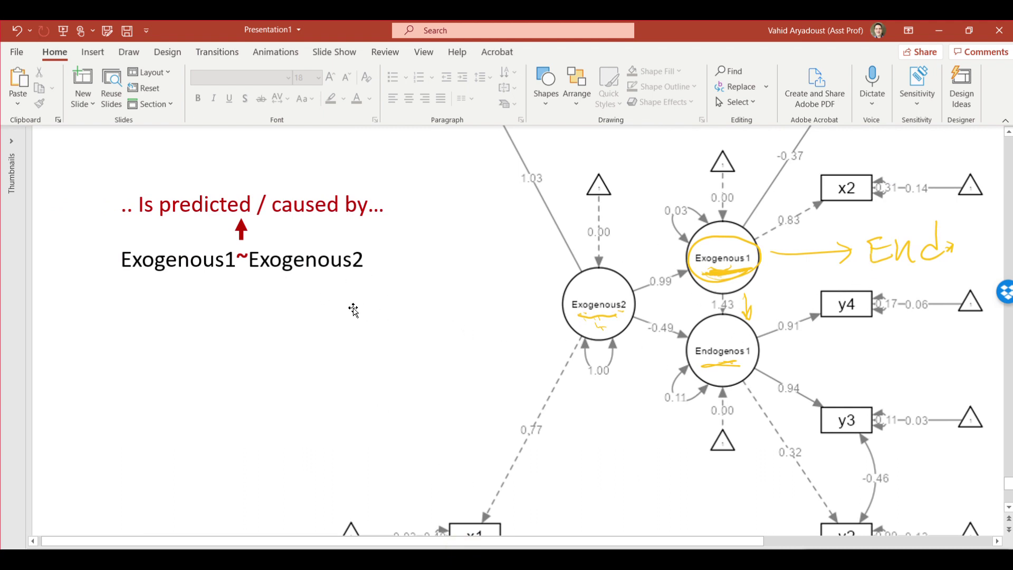
Step: Highlight the Exogenous1~Exogenous2 directive text on the slide, then minimize PowerPoint
click(123, 259)
drag(124, 259, 140, 259)
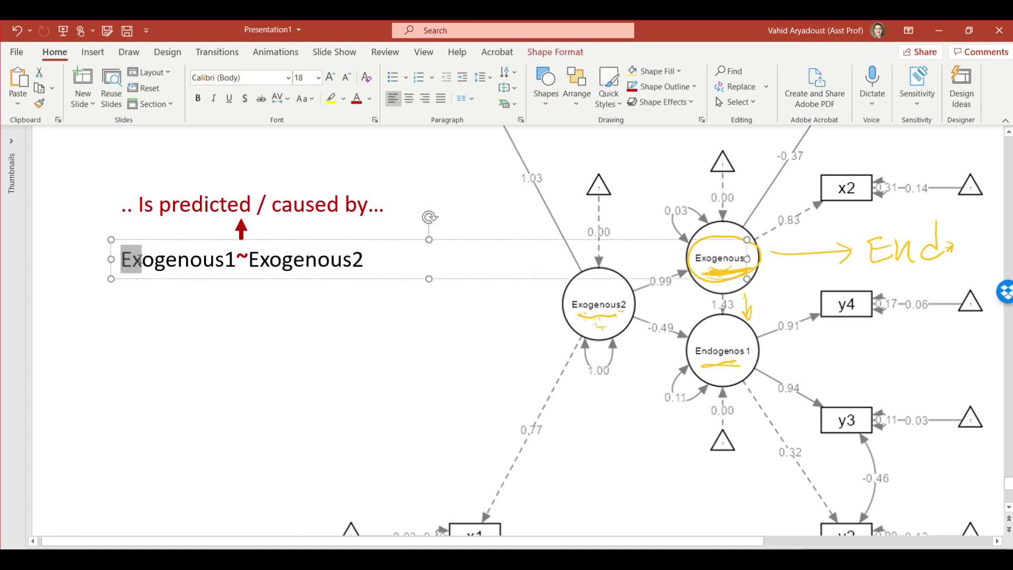
drag(140, 259, 247, 259)
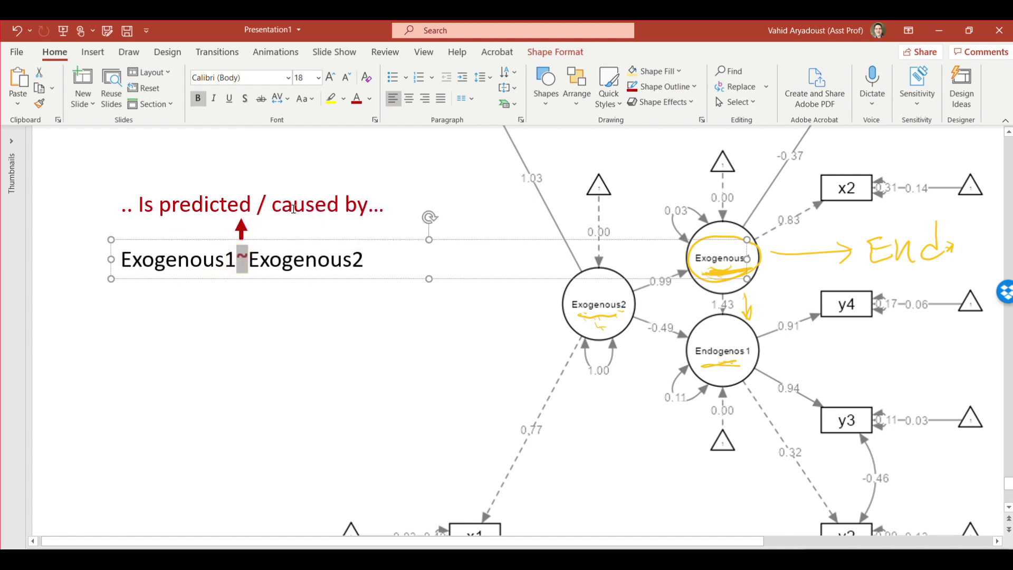
drag(118, 262, 365, 263)
key(ctrl+c)
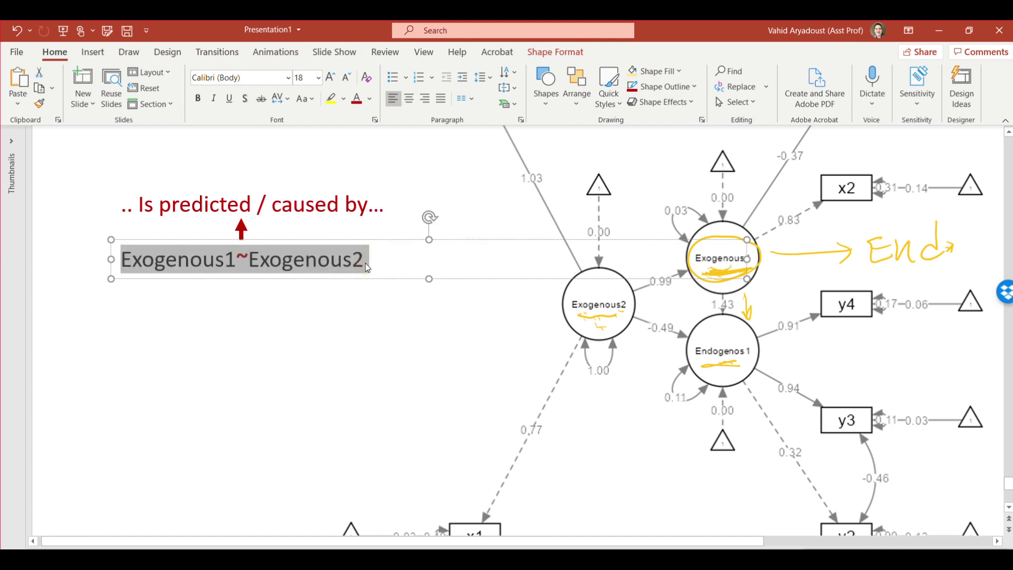
click(939, 31)
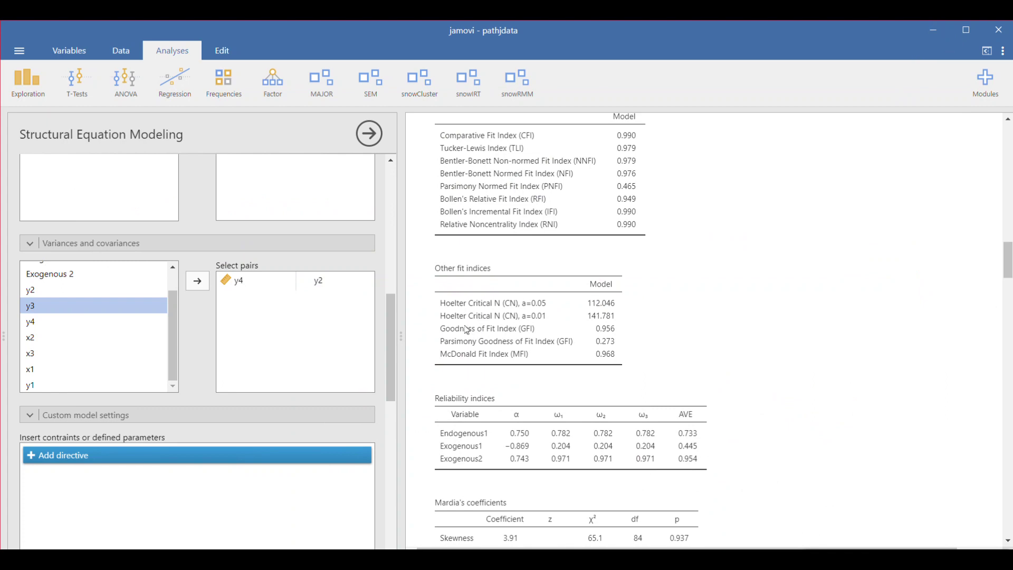
Step: Paste Exogenous1~Exogenous2 into a new row under Custom model settings
click(167, 413)
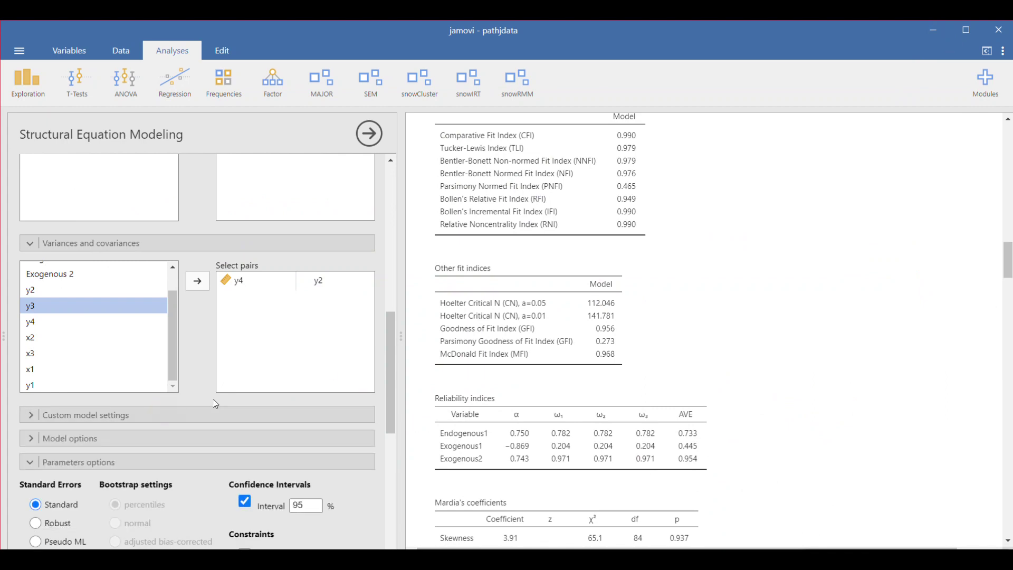
scroll(105, 380, down, 3)
scroll(87, 324, down, 4)
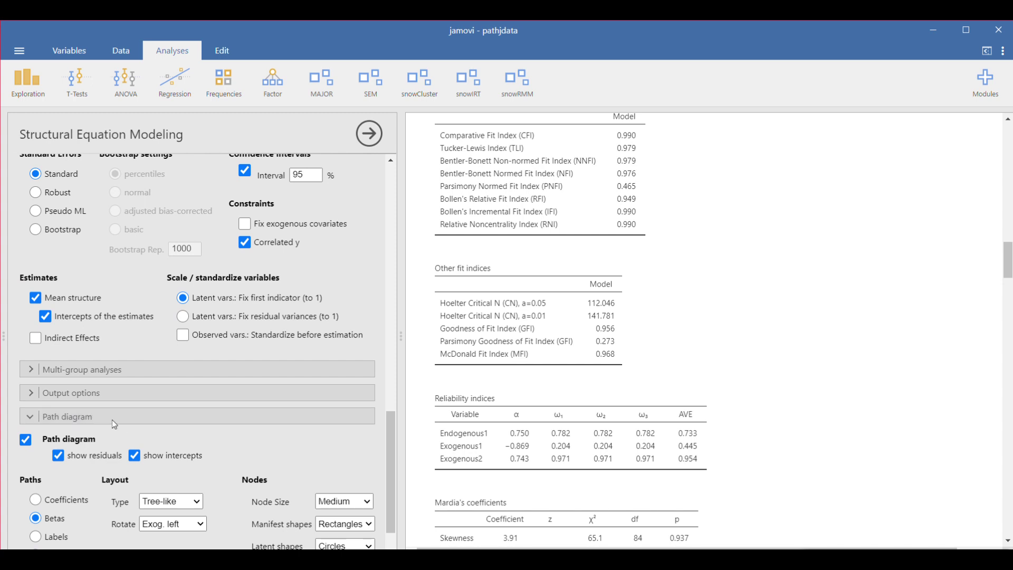
scroll(112, 420, up, 5)
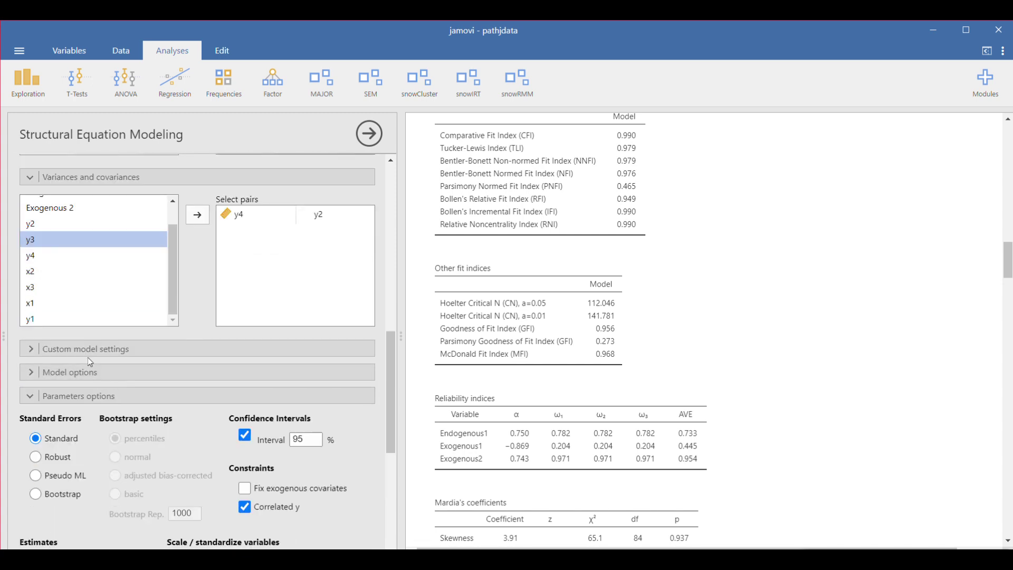
click(91, 350)
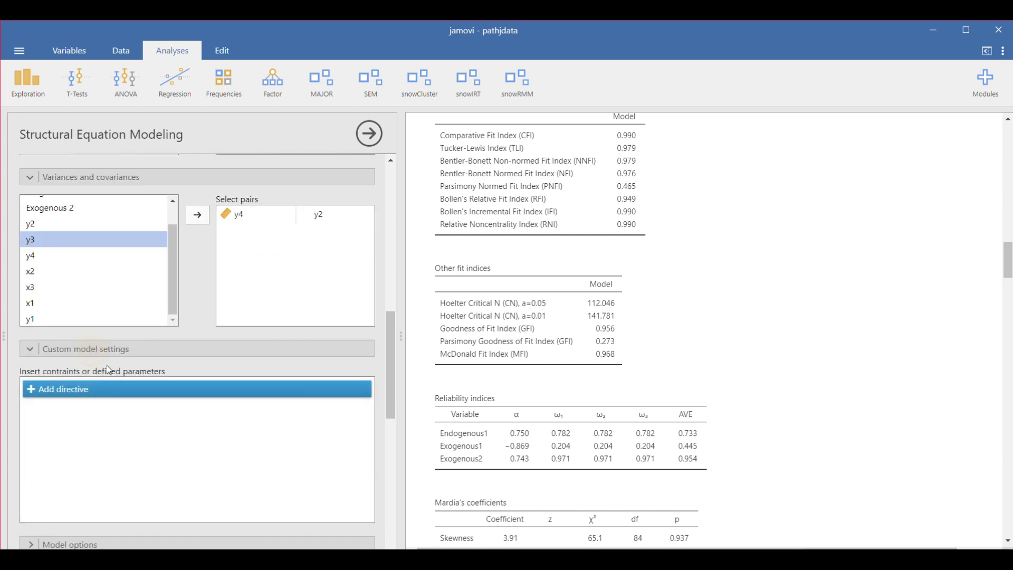
click(64, 393)
click(69, 392)
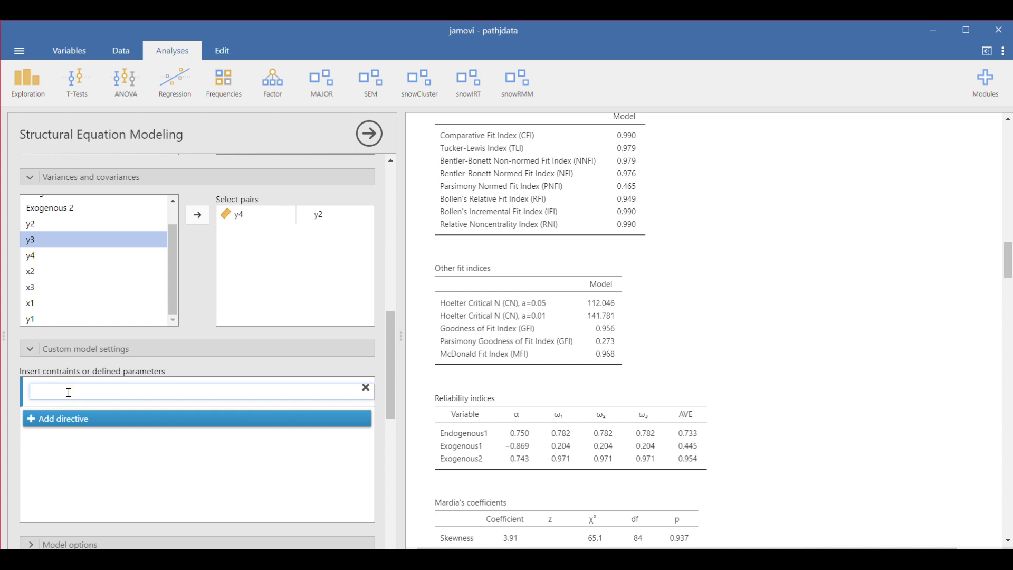
key(ctrl+v)
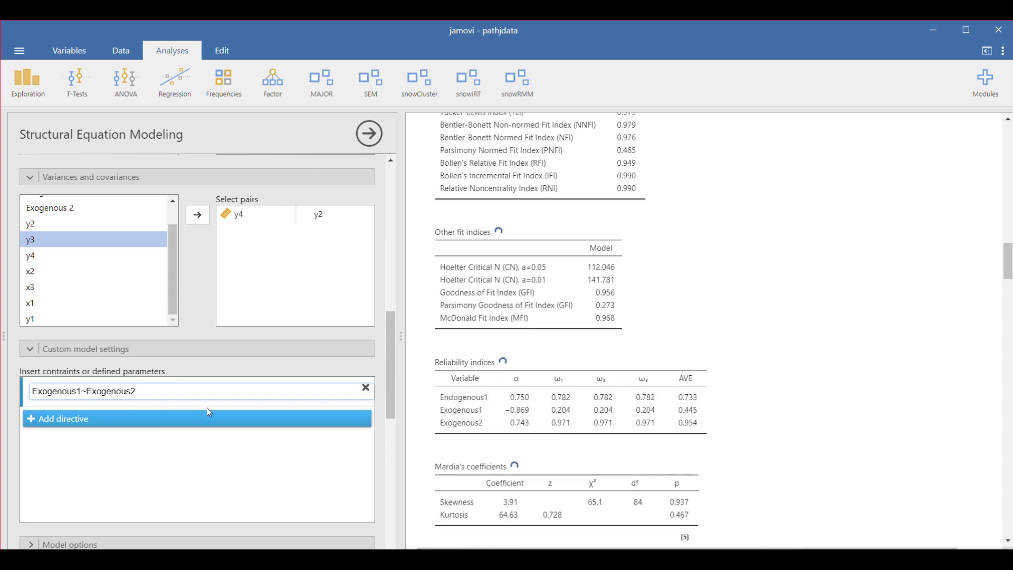
double_click(82, 392)
key(ctrl+a)
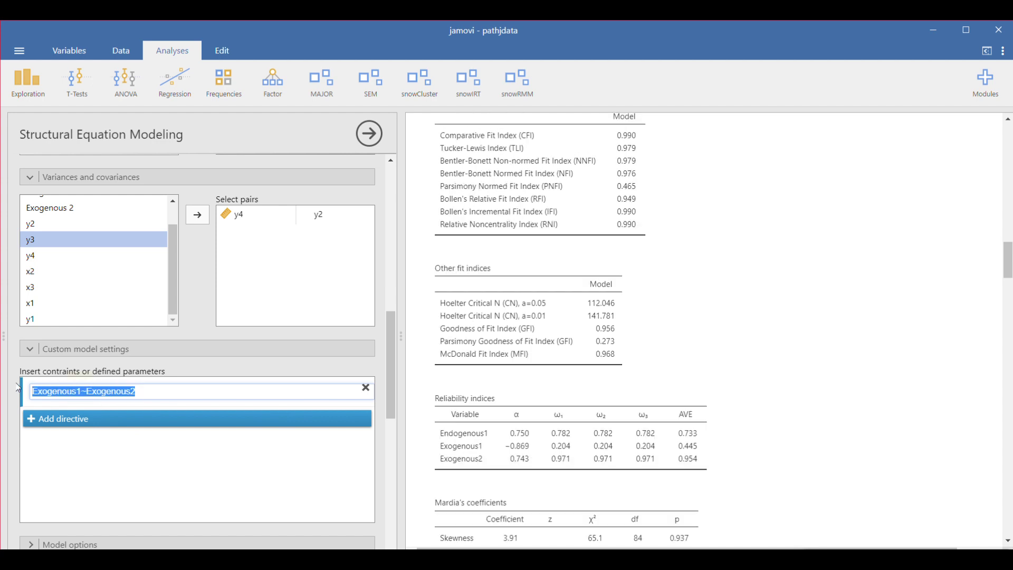
click(154, 443)
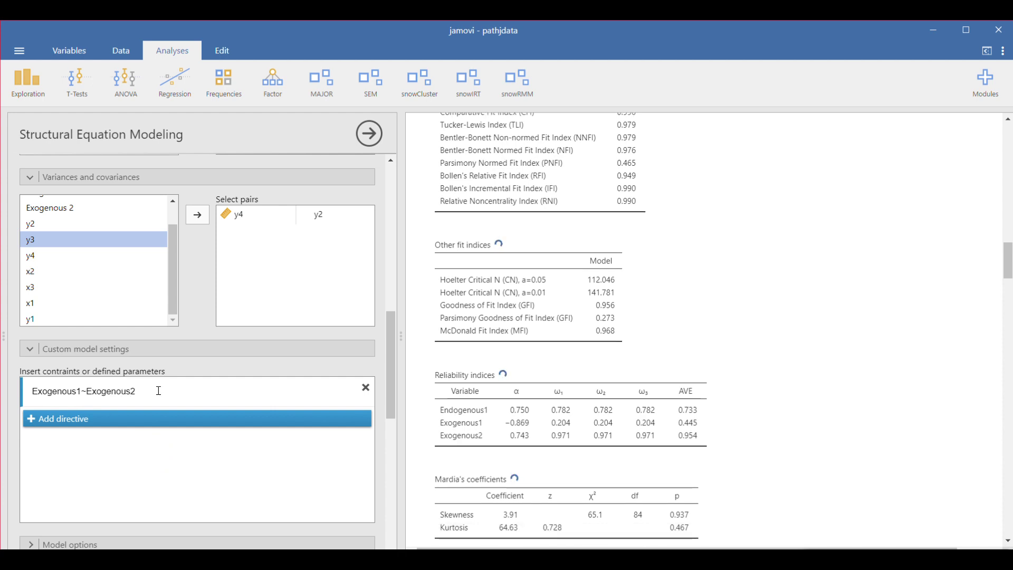
scroll(802, 362, up, 8)
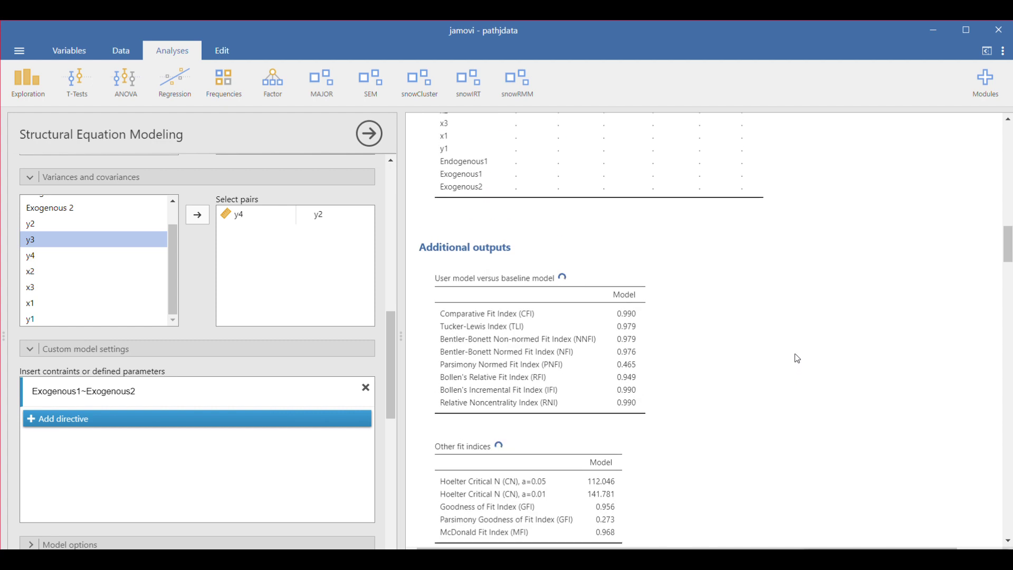
Step: Check Models Info, then scroll to the path diagram with Exogenous2→Exogenous1 at 1.02 and Exogenous2→Endogenous1 at 1.32
scroll(798, 359, up, 15)
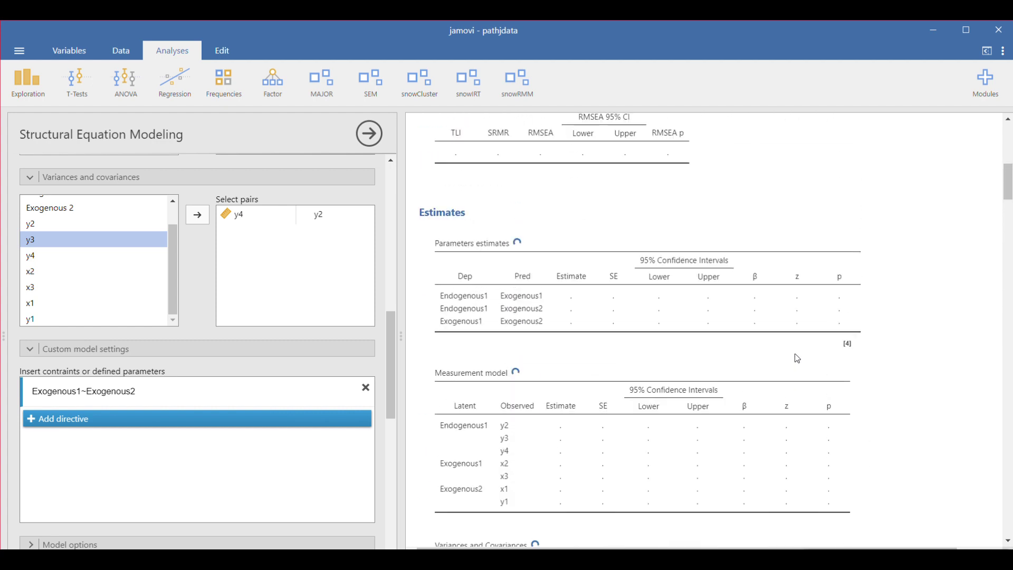
scroll(797, 358, up, 1)
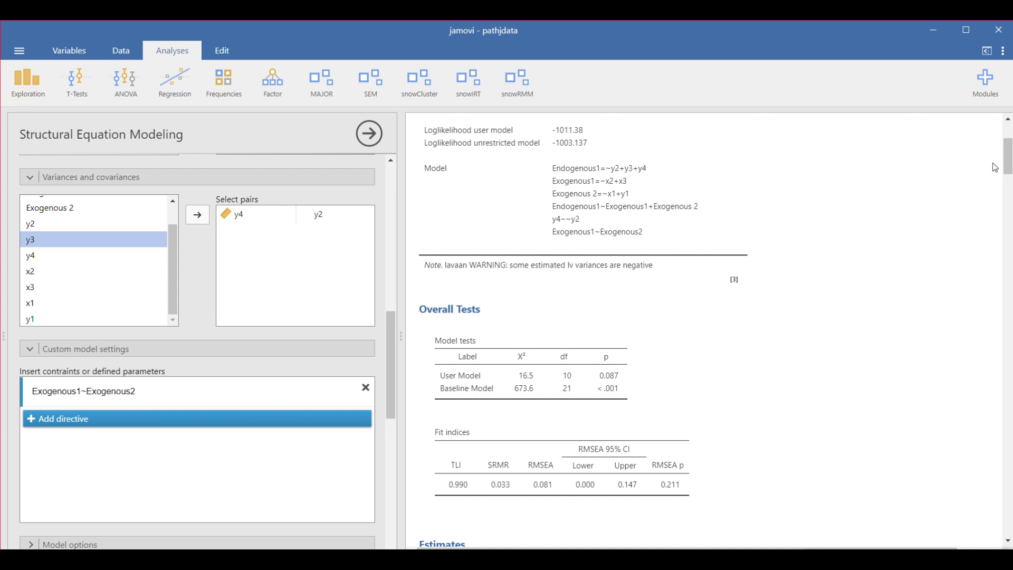
drag(1008, 164, 1001, 349)
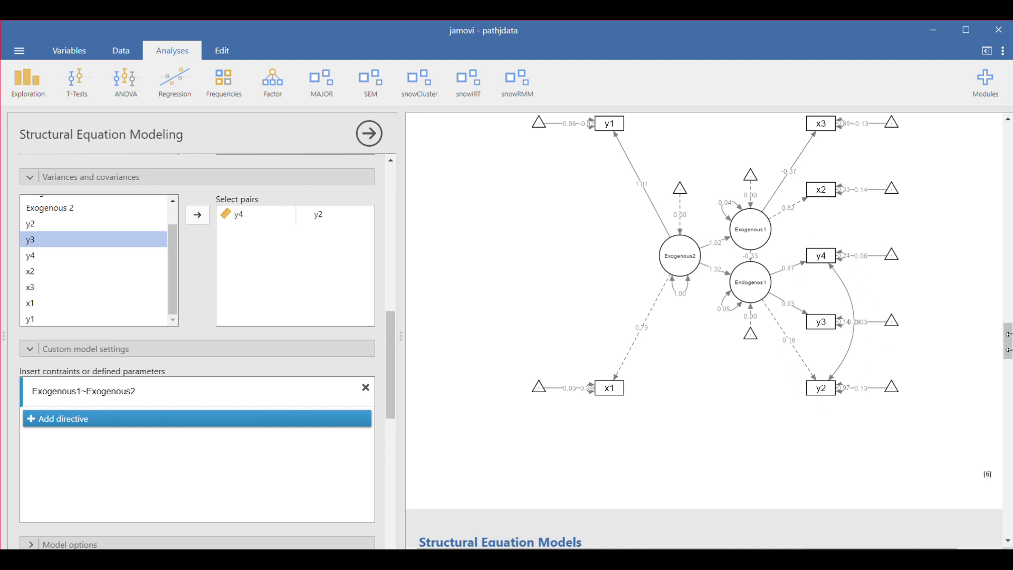
drag(1011, 336, 1006, 146)
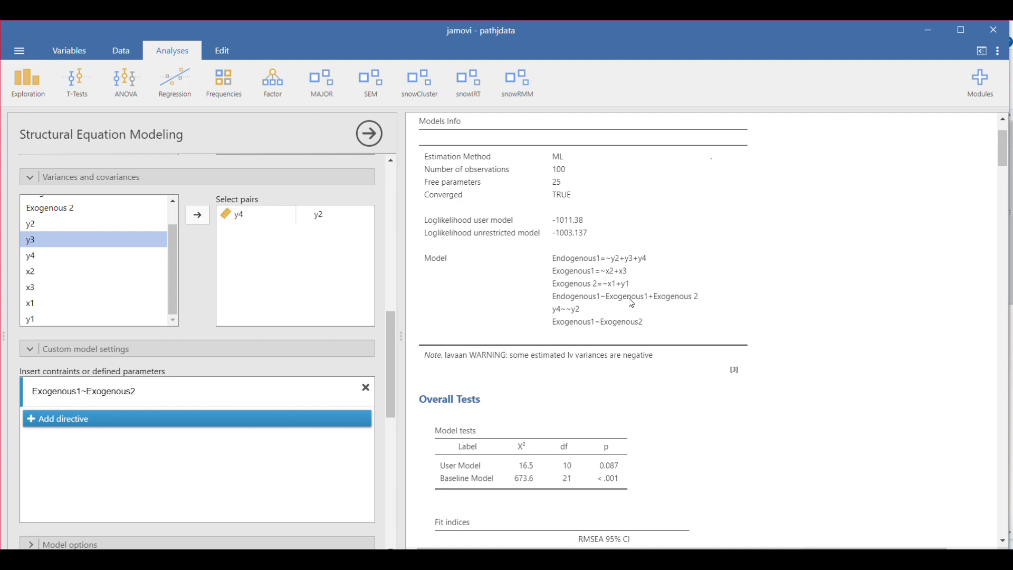
scroll(631, 303, down, 1)
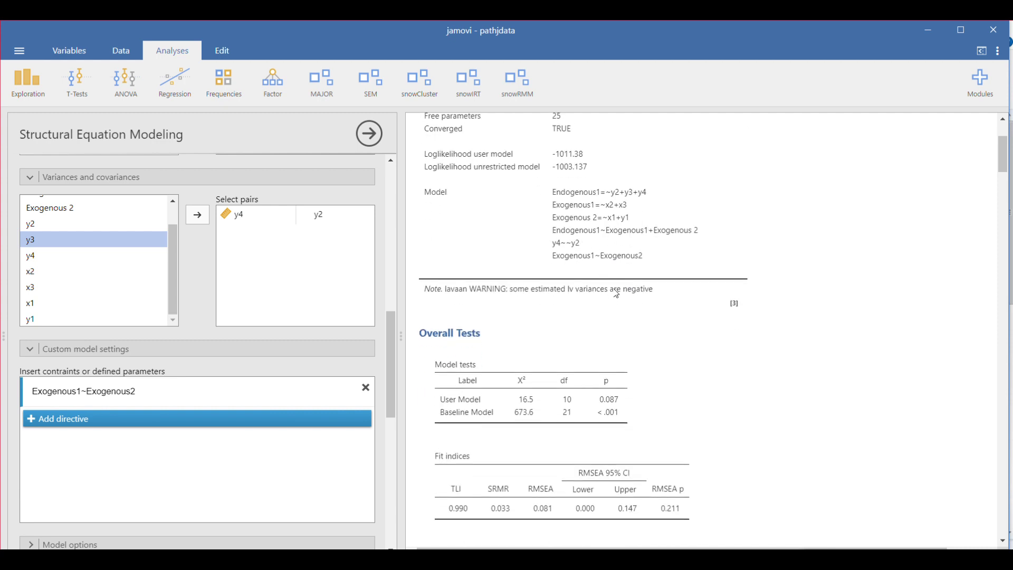
scroll(611, 307, down, 2)
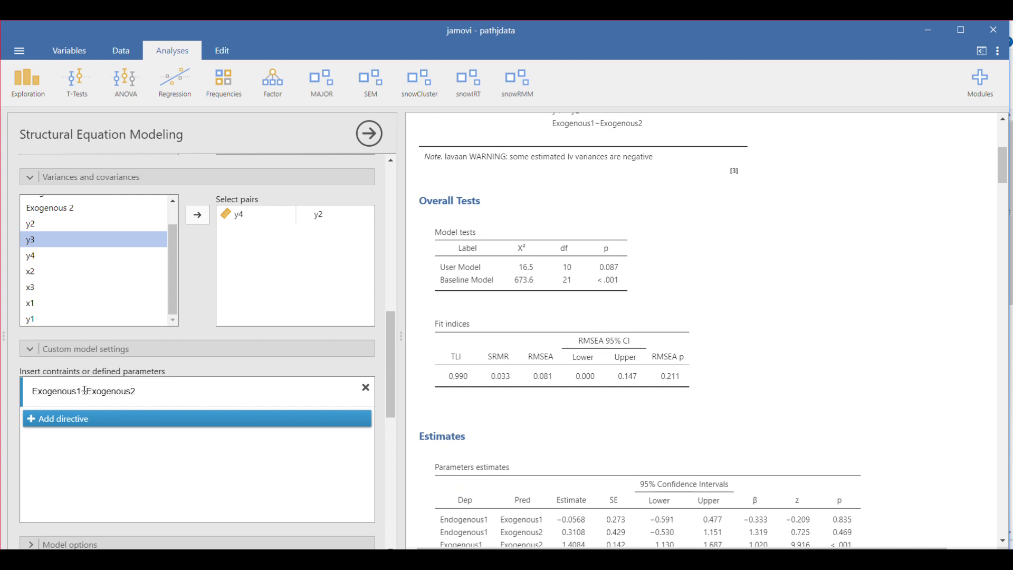
scroll(838, 389, down, 20)
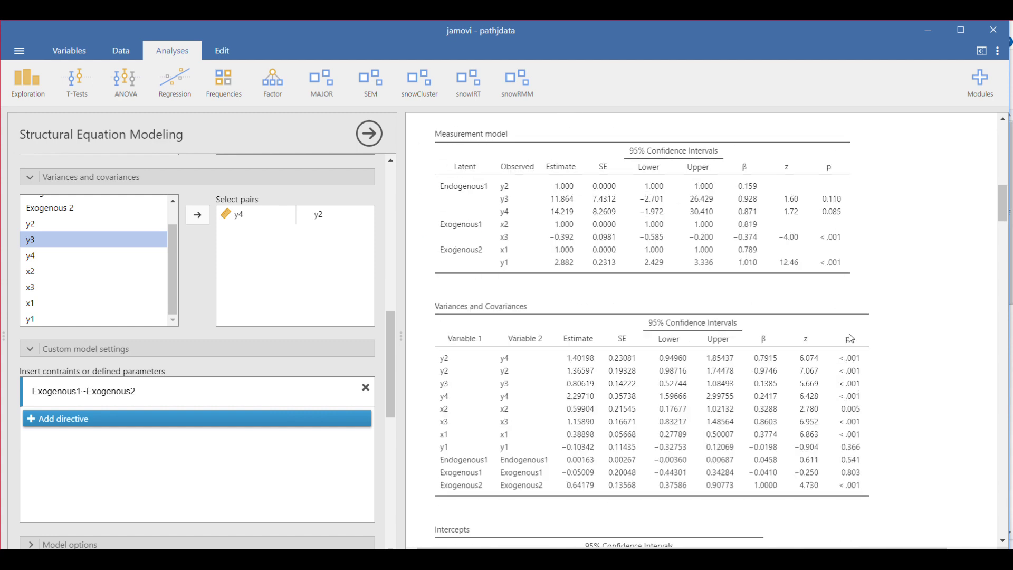
scroll(847, 340, down, 10)
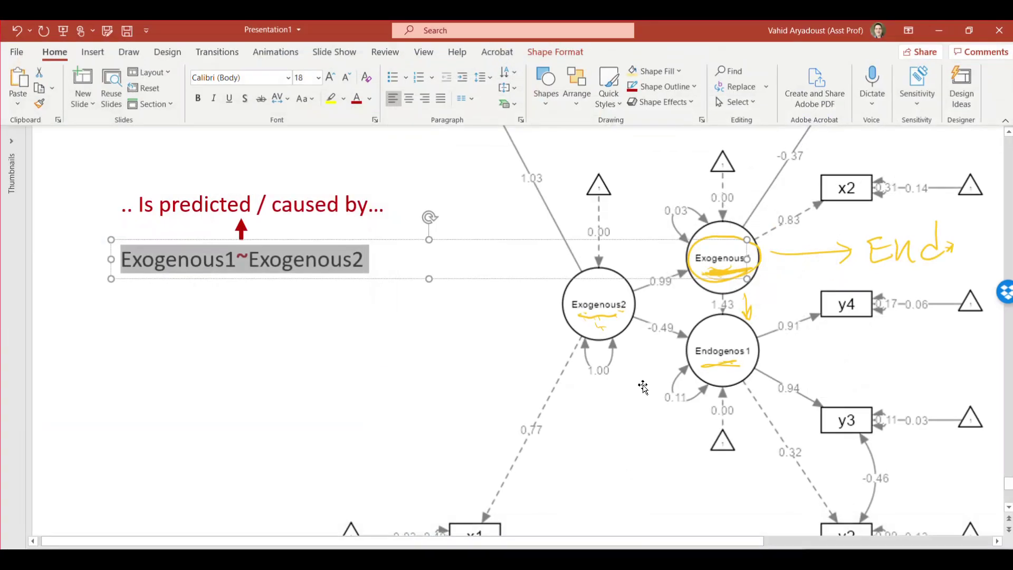
Step: Underline Exogenous 1 and circle the 1.43 and -0.49 coefficients in yellow ink
drag(684, 542, 792, 544)
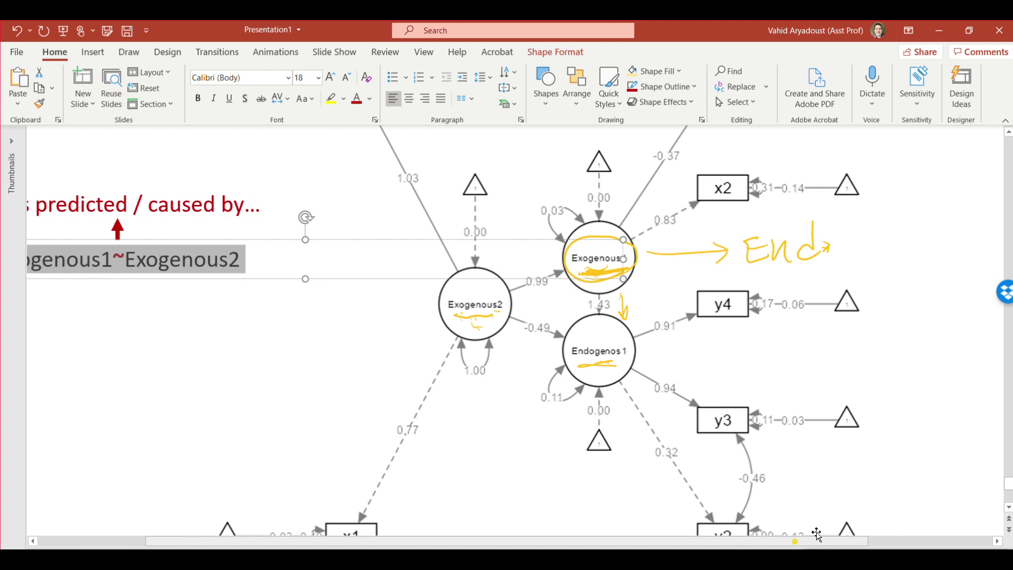
click(929, 366)
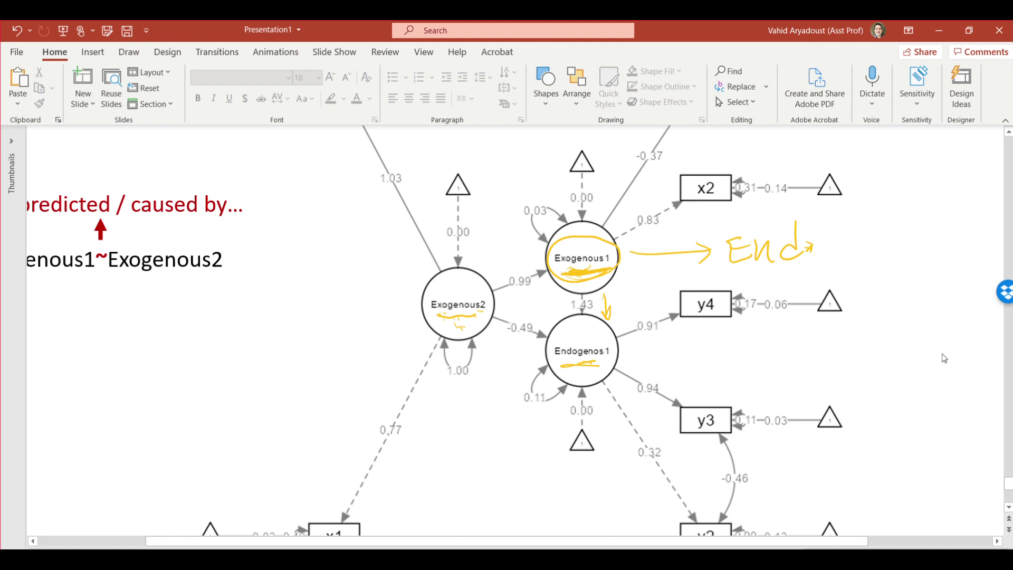
mouse_move(559, 266)
mouse_down()
mouse_move(604, 267)
mouse_move(592, 269)
mouse_up()
mouse_move(578, 314)
mouse_down()
mouse_move(593, 297)
mouse_move(578, 315)
mouse_up()
mouse_move(495, 330)
mouse_down()
mouse_move(545, 346)
mouse_move(557, 335)
mouse_move(542, 321)
mouse_move(495, 328)
mouse_up()
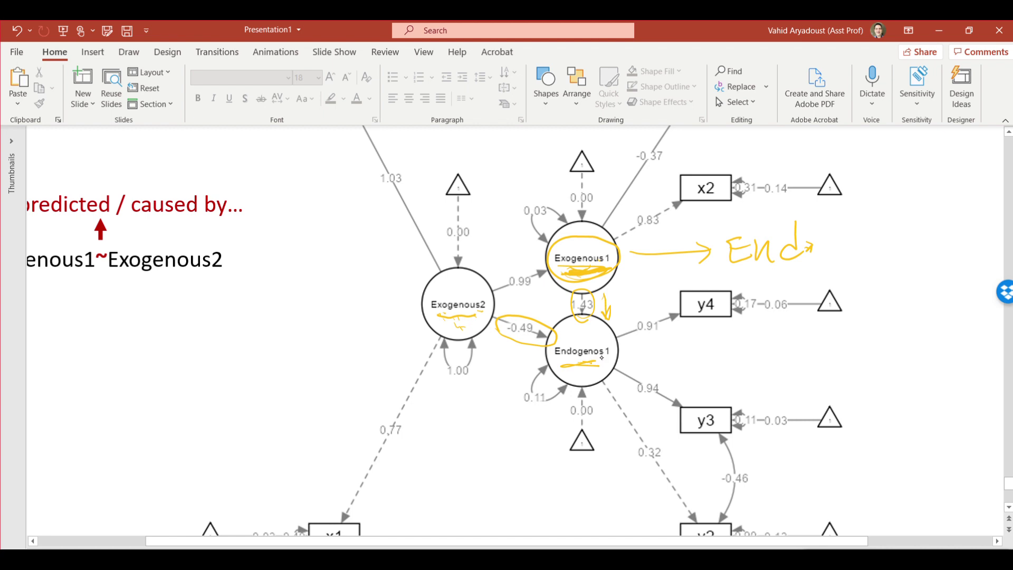
Step: Draw a yellow stroke from Exogenous2 through Exogenous 1 to Endogenos 1 and touch up underlines
mouse_move(460, 301)
mouse_down()
mouse_move(631, 241)
mouse_move(601, 363)
mouse_move(601, 350)
mouse_up()
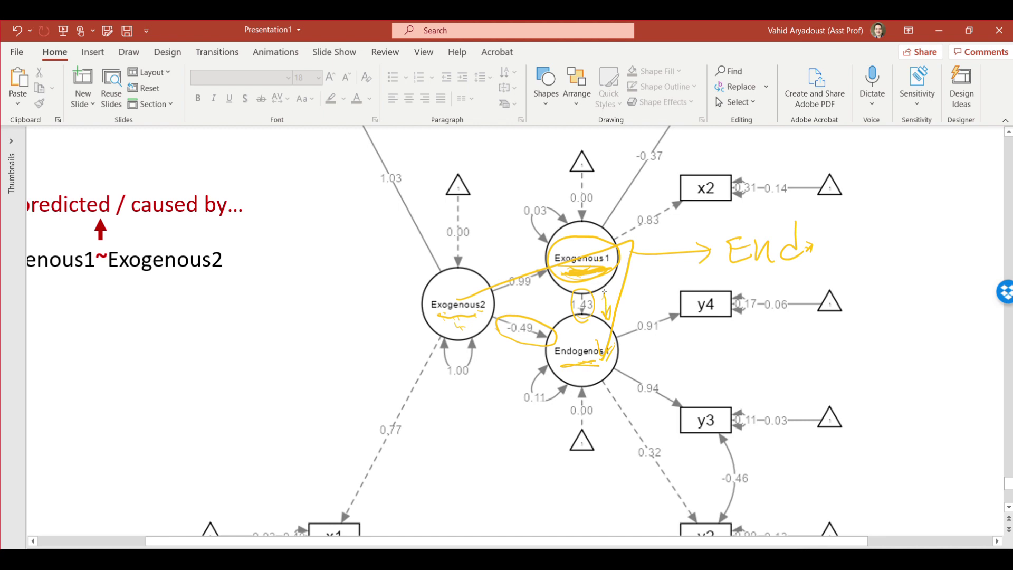
drag(481, 308, 462, 316)
drag(601, 265, 616, 257)
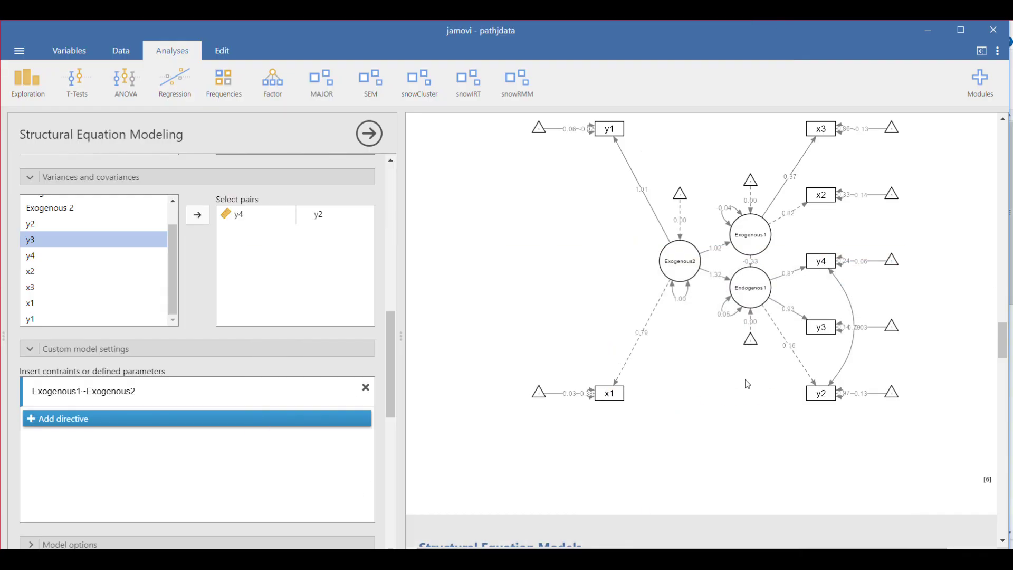
scroll(308, 457, down, 5)
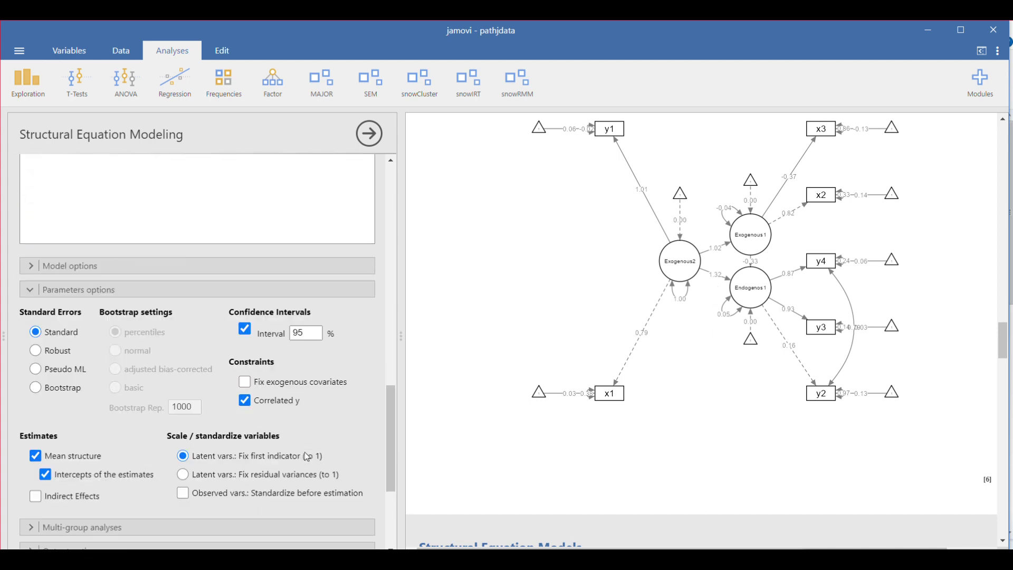
scroll(307, 457, down, 4)
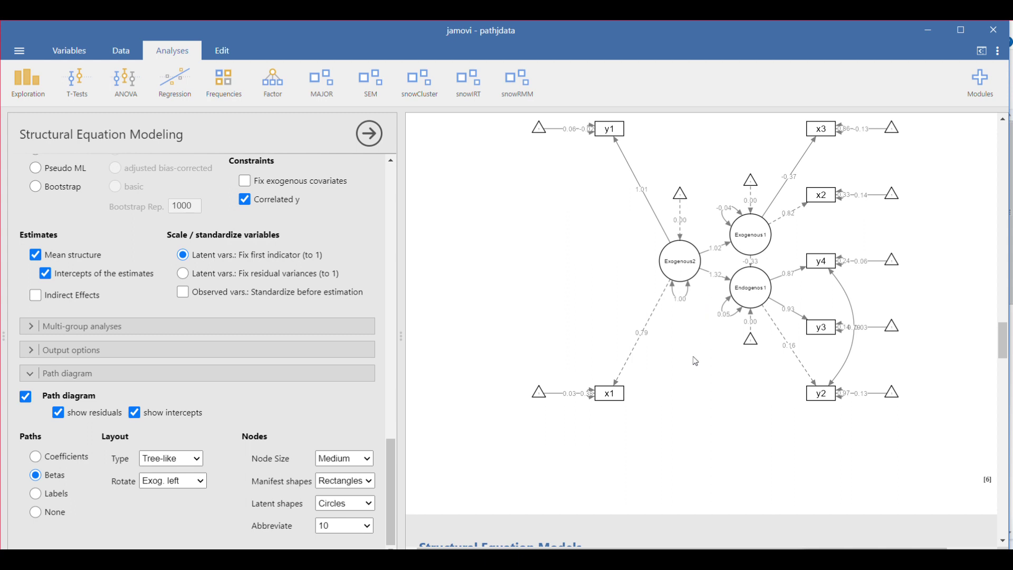
scroll(706, 411, up, 8)
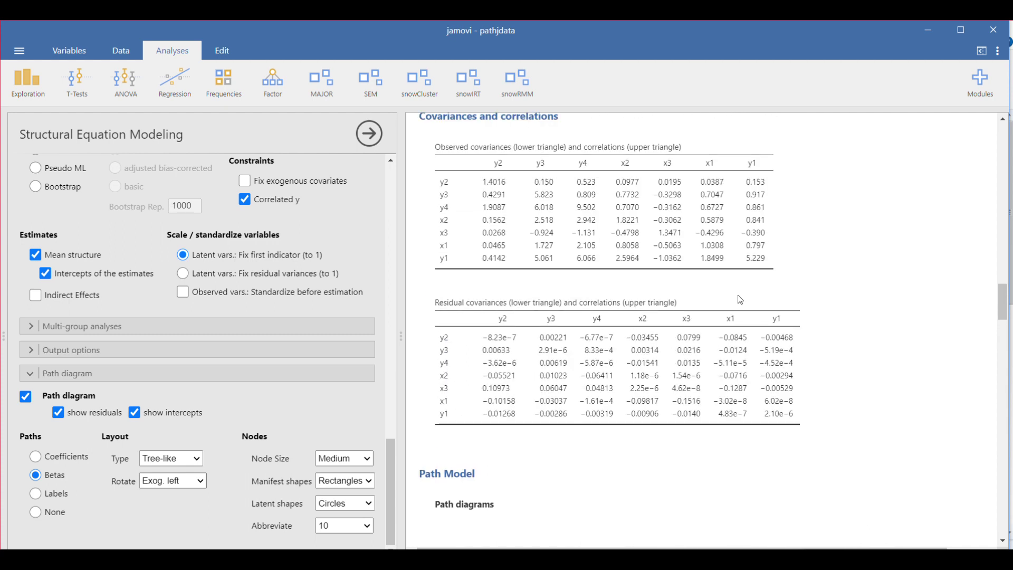
scroll(774, 306, up, 1)
scroll(774, 306, up, 5)
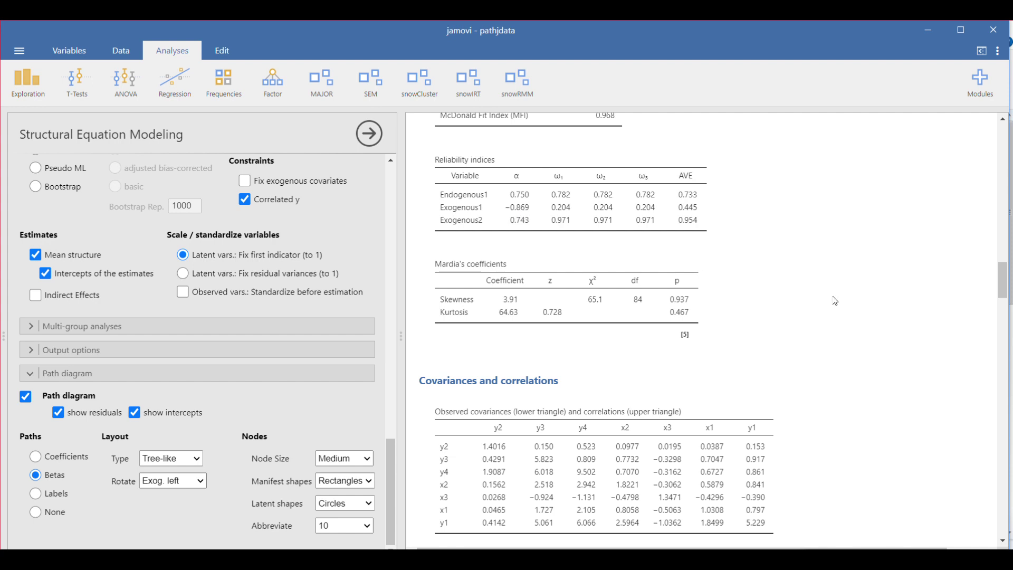
scroll(836, 301, down, 9)
scroll(925, 324, down, 15)
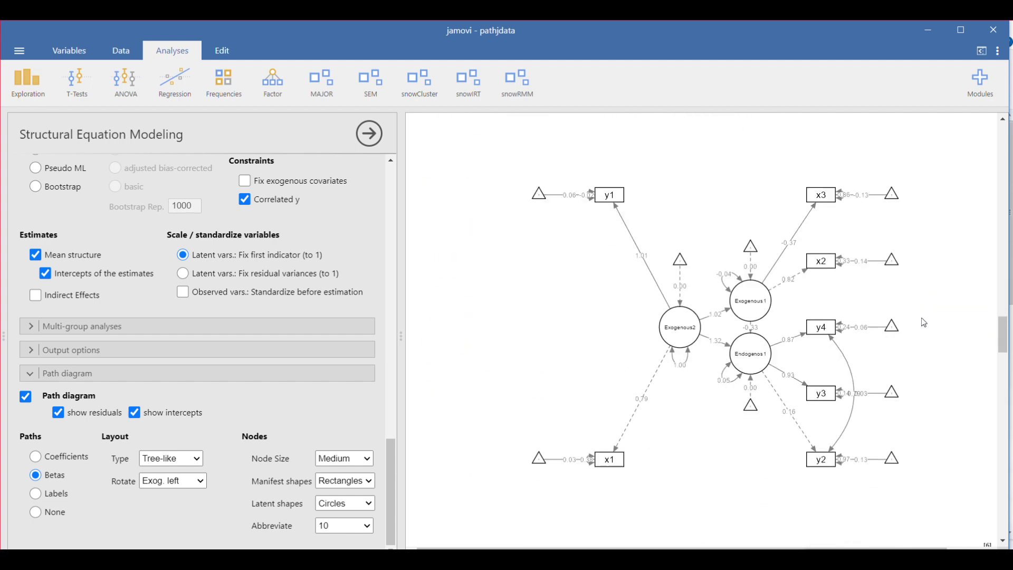